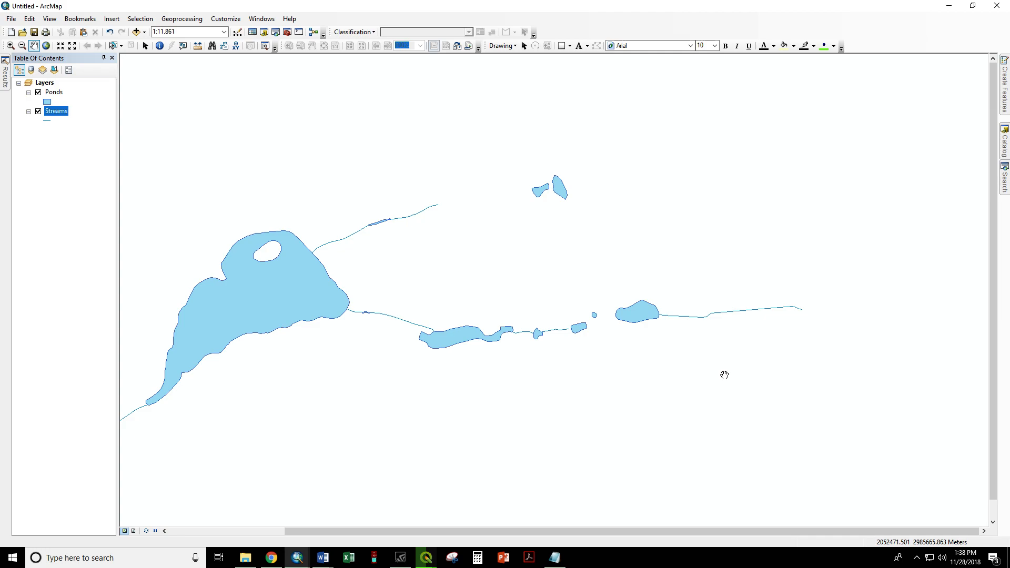
Step: Review the six-step pond and stream sampling workflow in the Notepad notes, then return to the ArcMap window
click(555, 557)
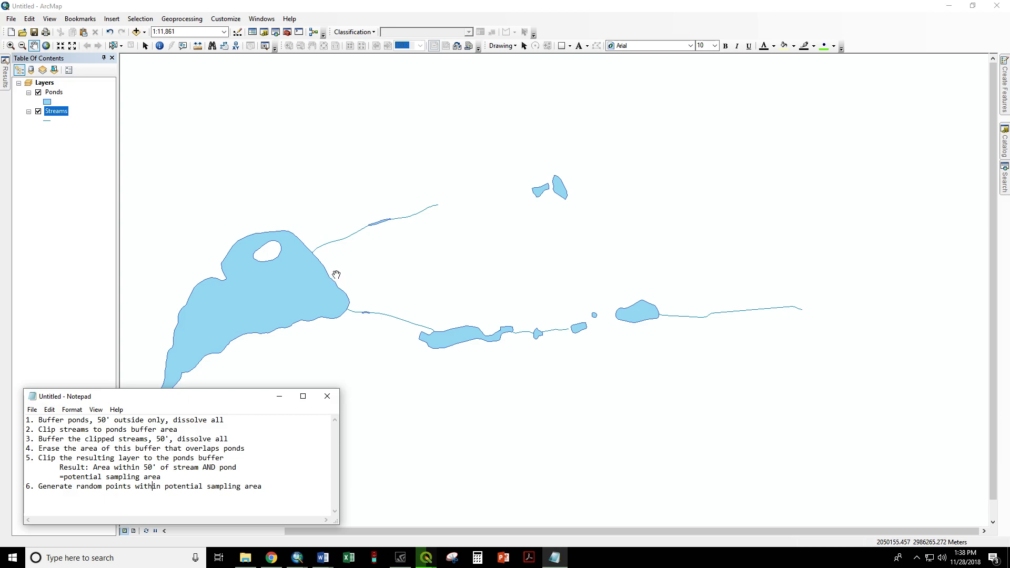
click(279, 10)
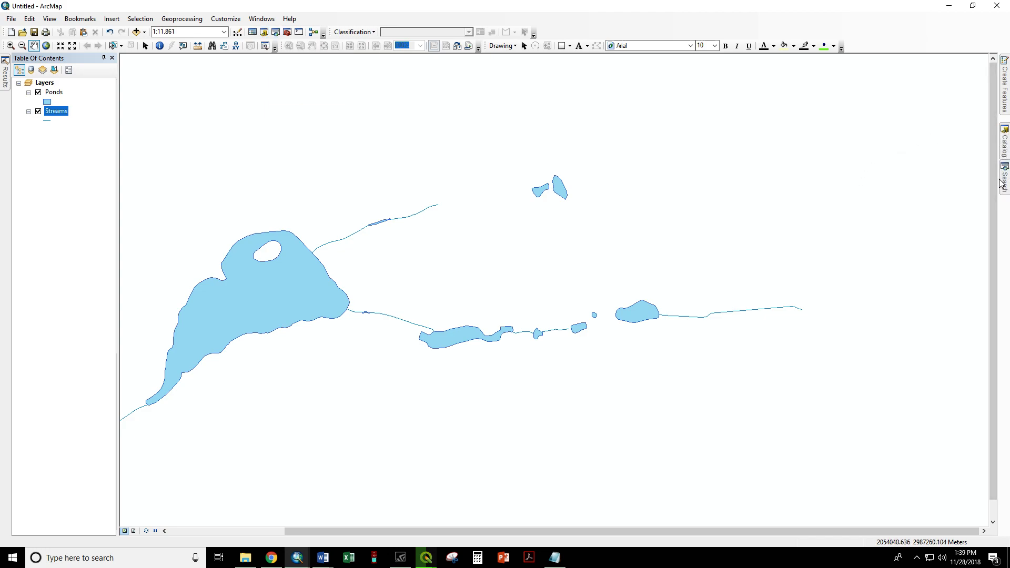
Step: Create a new toolbox in the Discard folder under C:\GIS_NT, keeping its default name
mouse_move(1005, 143)
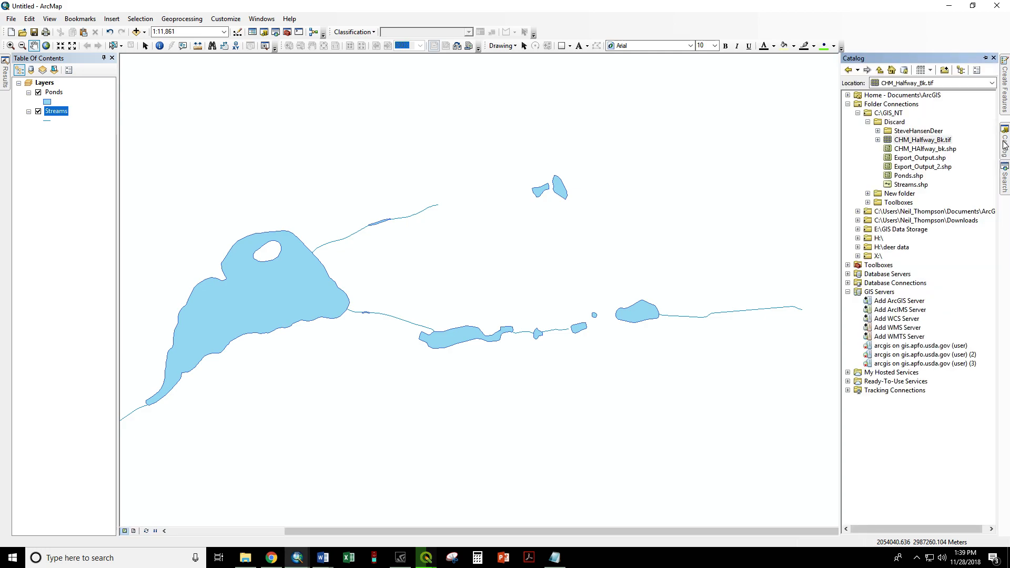
click(892, 122)
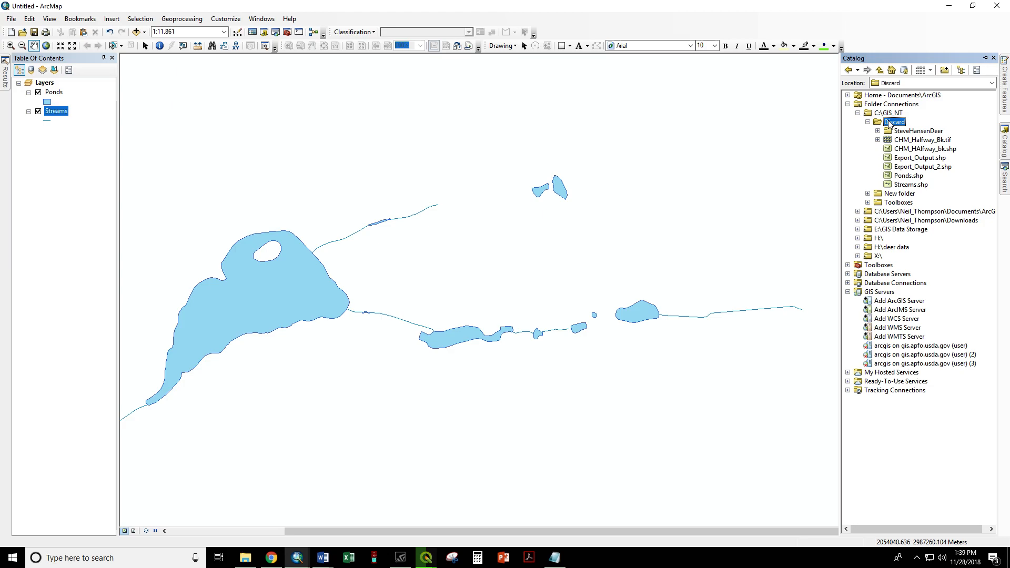
right_click(889, 122)
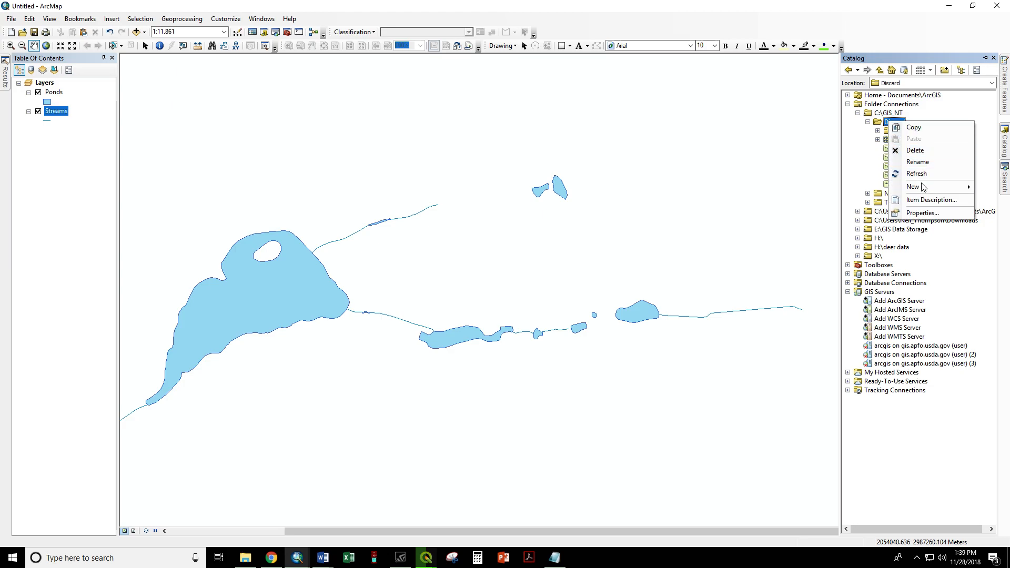
mouse_move(921, 186)
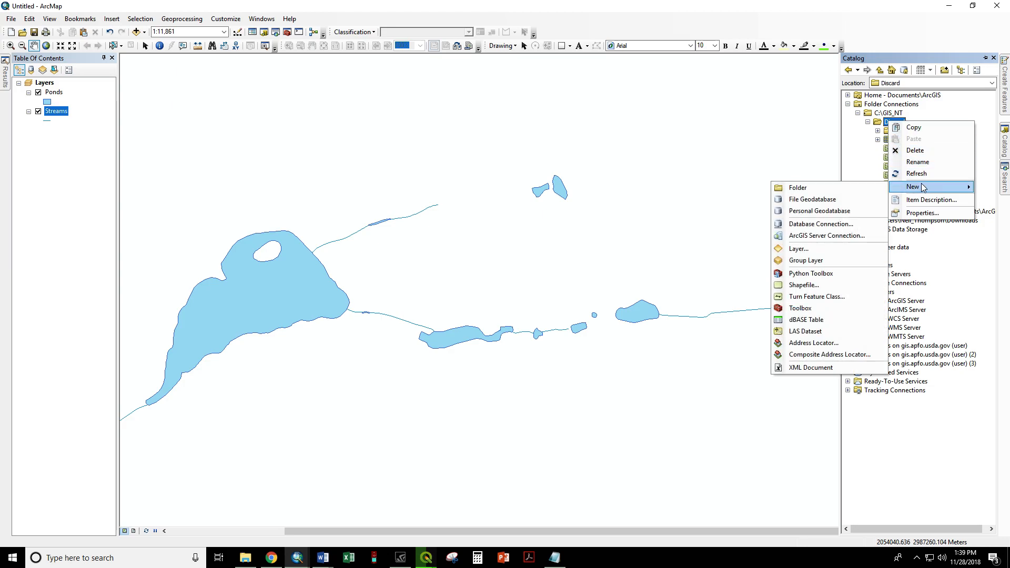
click(806, 309)
click(892, 159)
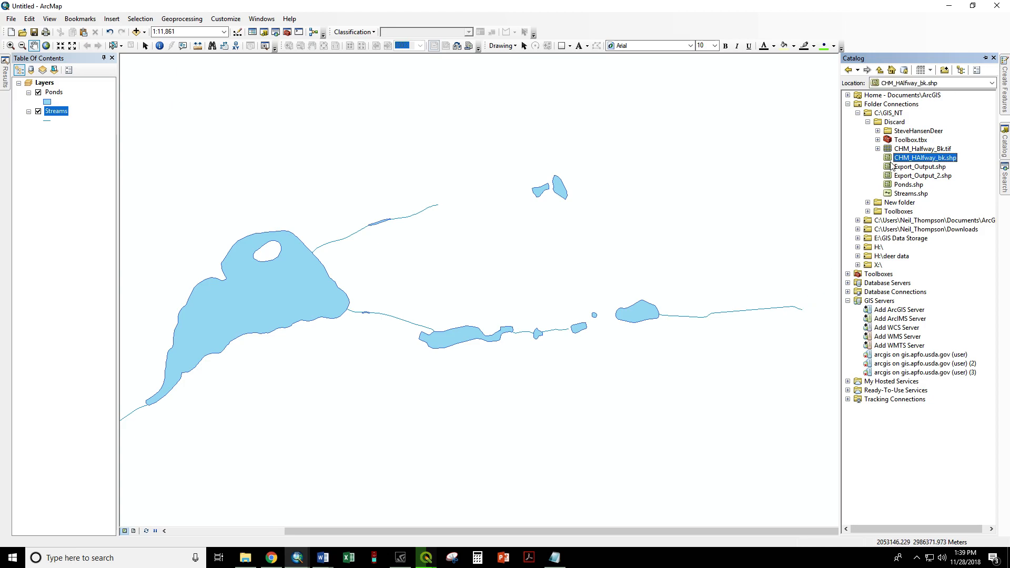
Step: Create a new model in Toolbox.tbx and enlarge its window over the map beside the layer list
click(898, 140)
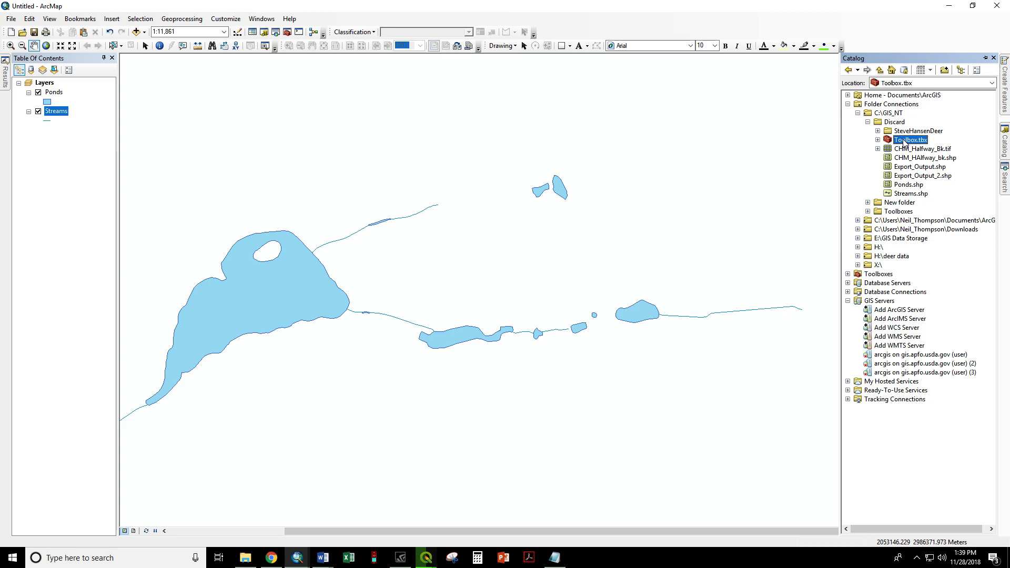
right_click(903, 142)
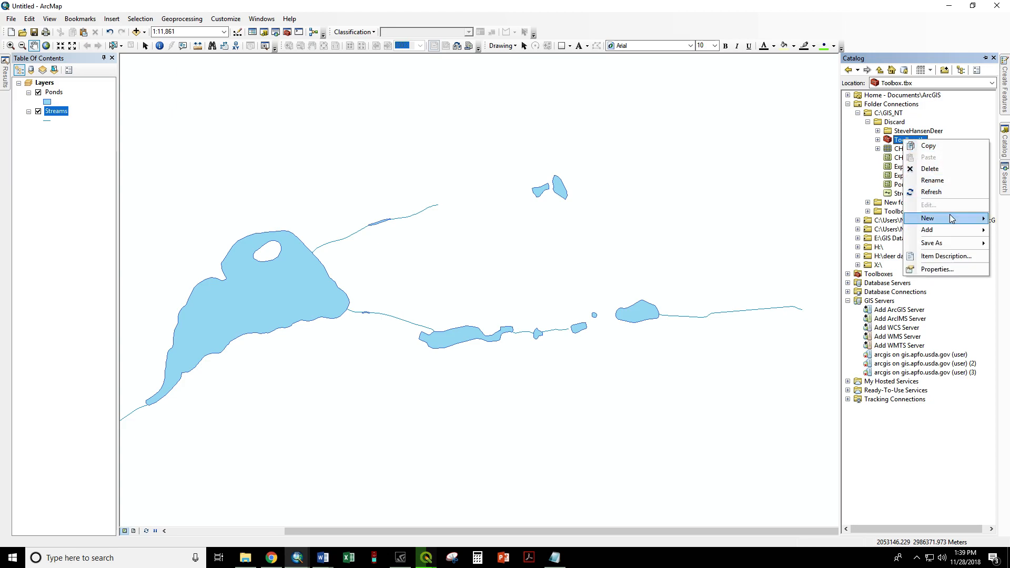
click(862, 229)
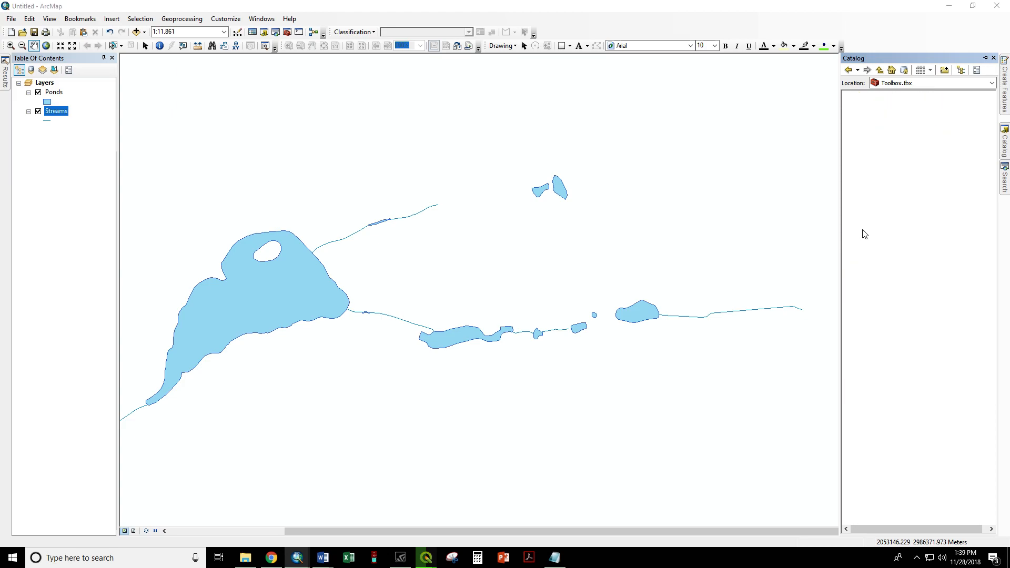
drag(557, 161, 344, 74)
drag(446, 293, 830, 380)
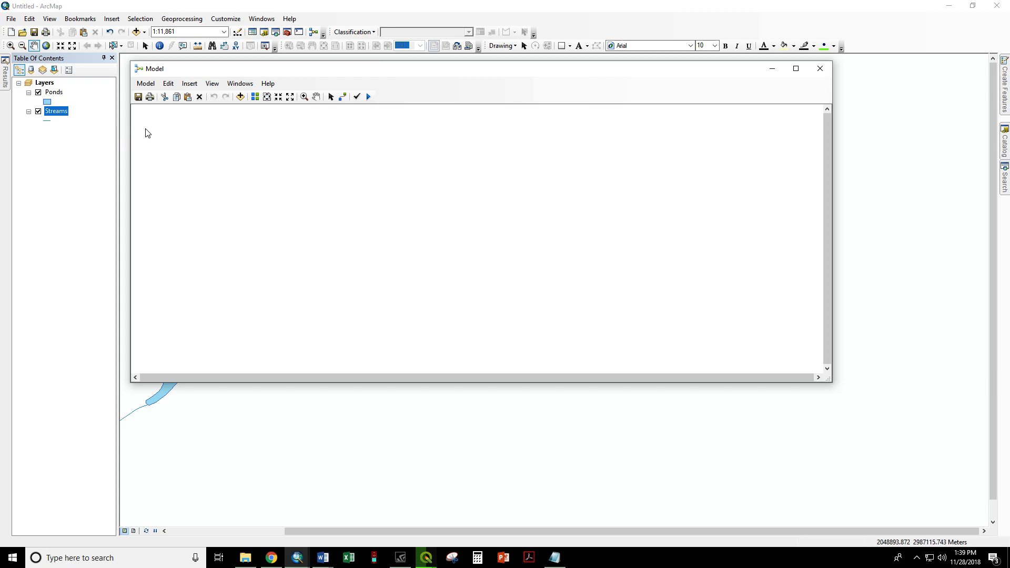
Step: Add the Ponds and Streams layers to the model canvas, with Streams below Ponds
click(58, 96)
drag(53, 95, 169, 138)
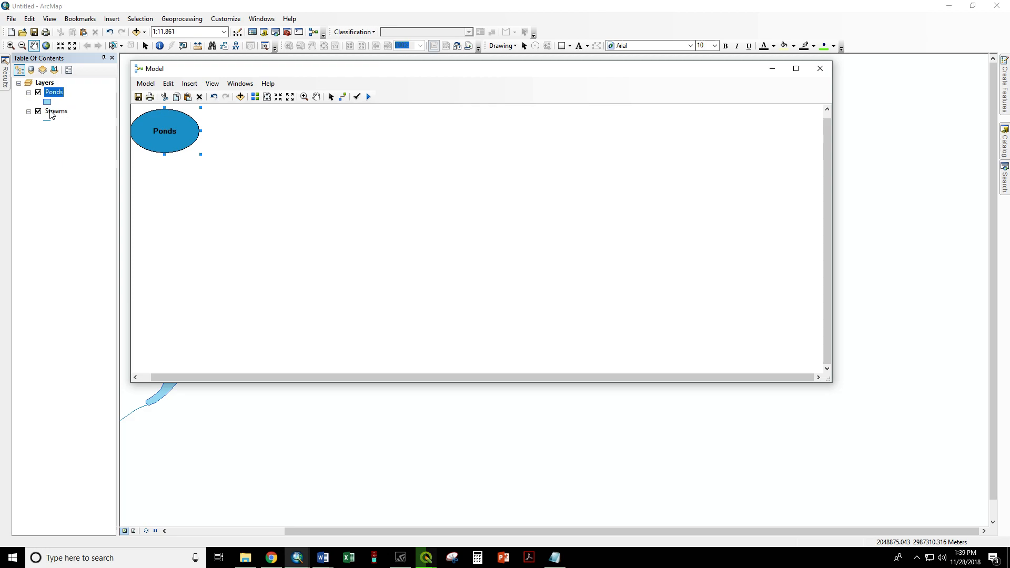
drag(48, 113, 167, 200)
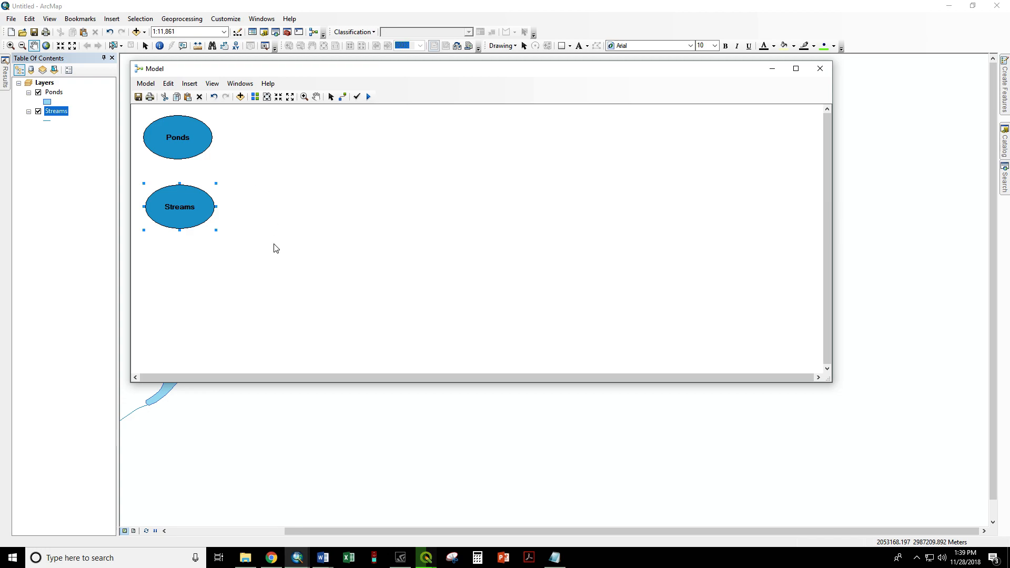
Step: Add the Buffer (Analysis) tool to the model and connect Ponds to it as input features
click(1005, 185)
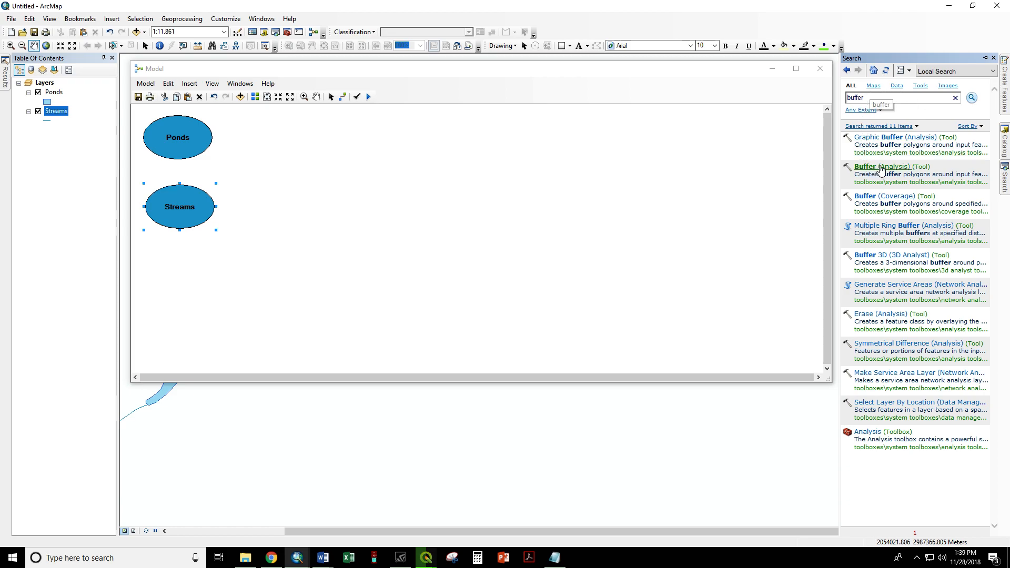
drag(896, 167, 377, 148)
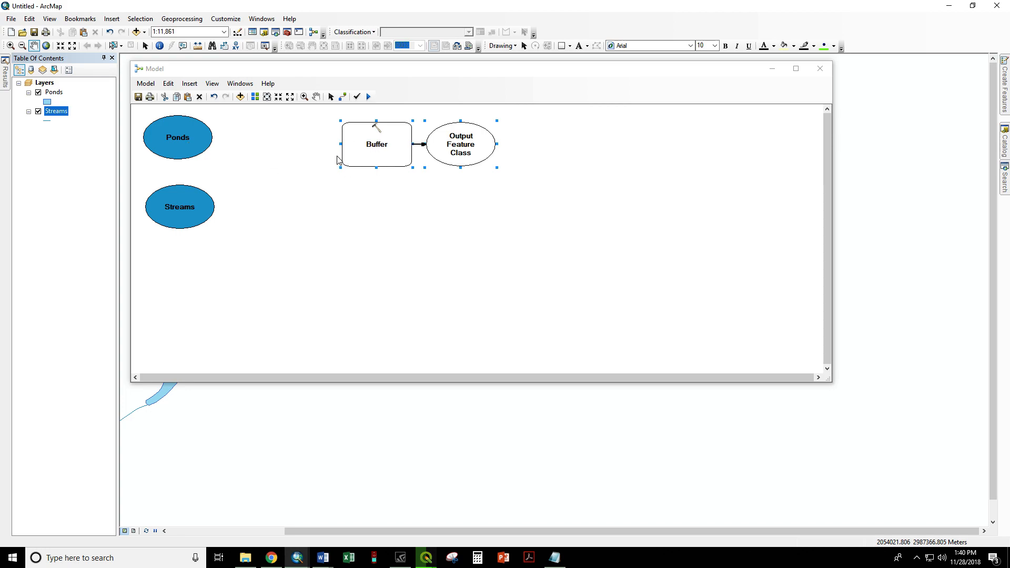
click(341, 98)
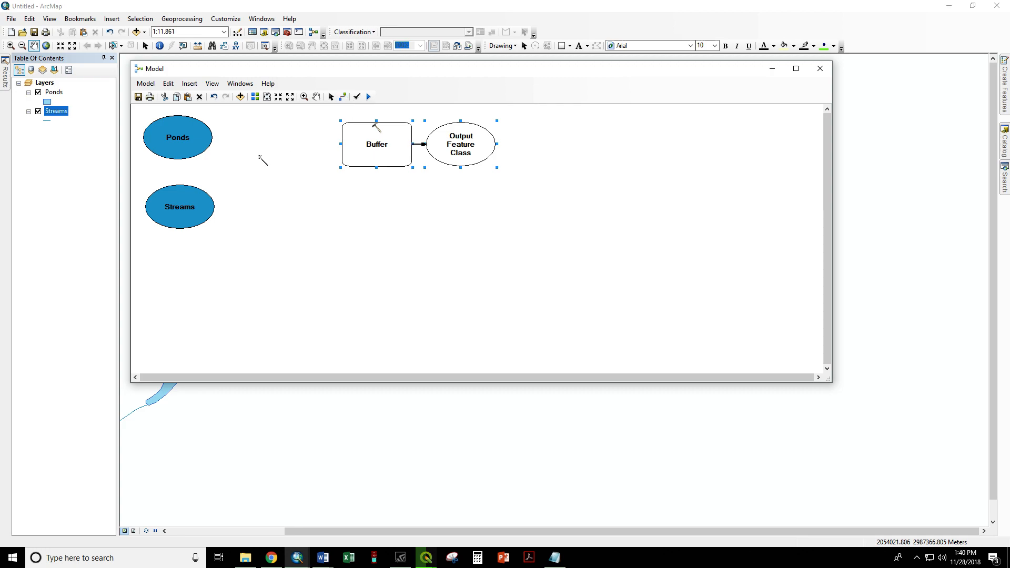
mouse_move(193, 154)
mouse_down()
mouse_move(259, 191)
mouse_move(369, 158)
mouse_move(383, 141)
mouse_up()
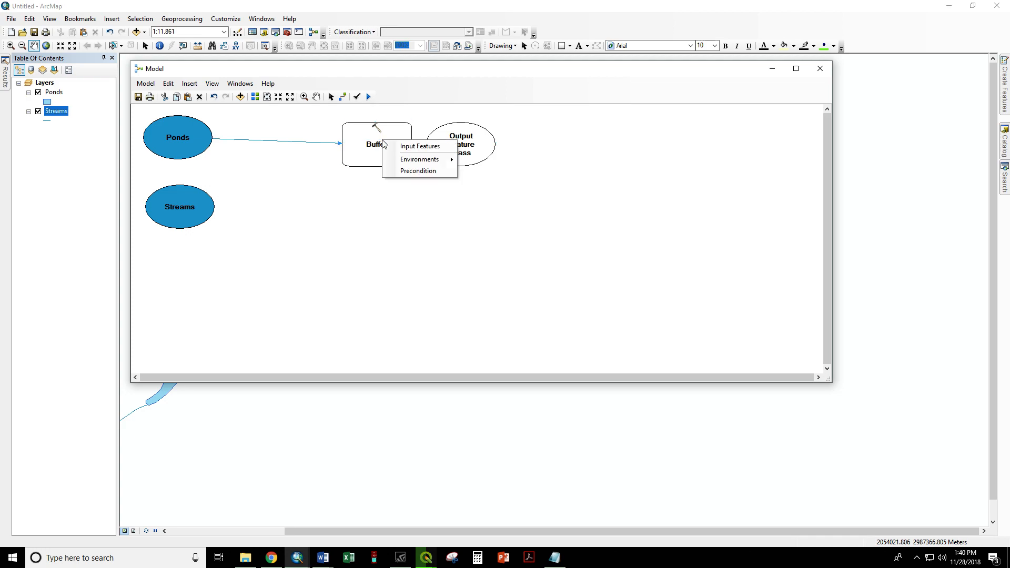
click(414, 147)
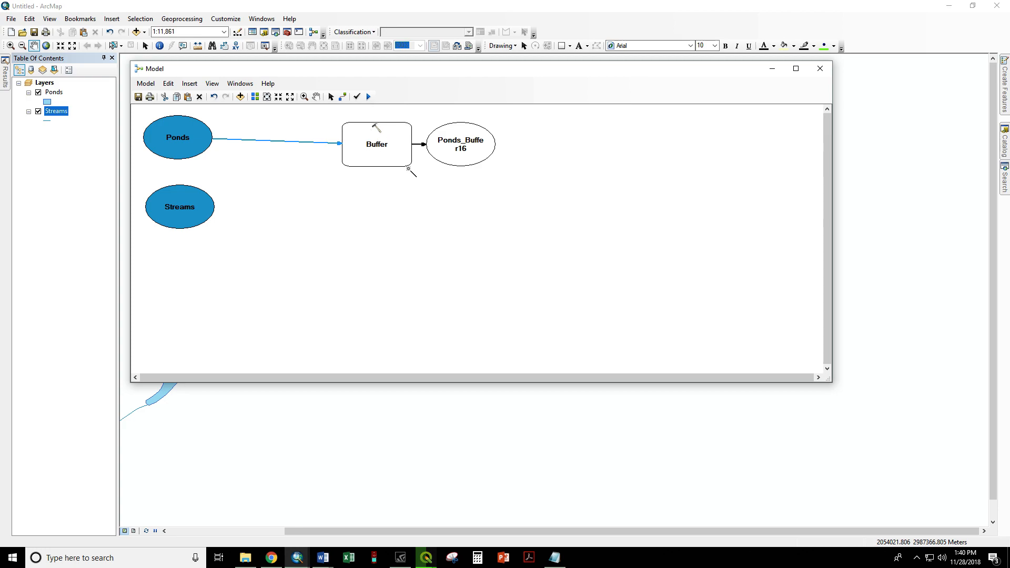
Step: Configure the pond buffer with a linear distance of 50 feet, side type OUTSIDE_ONLY and dissolve type ALL
double_click(380, 142)
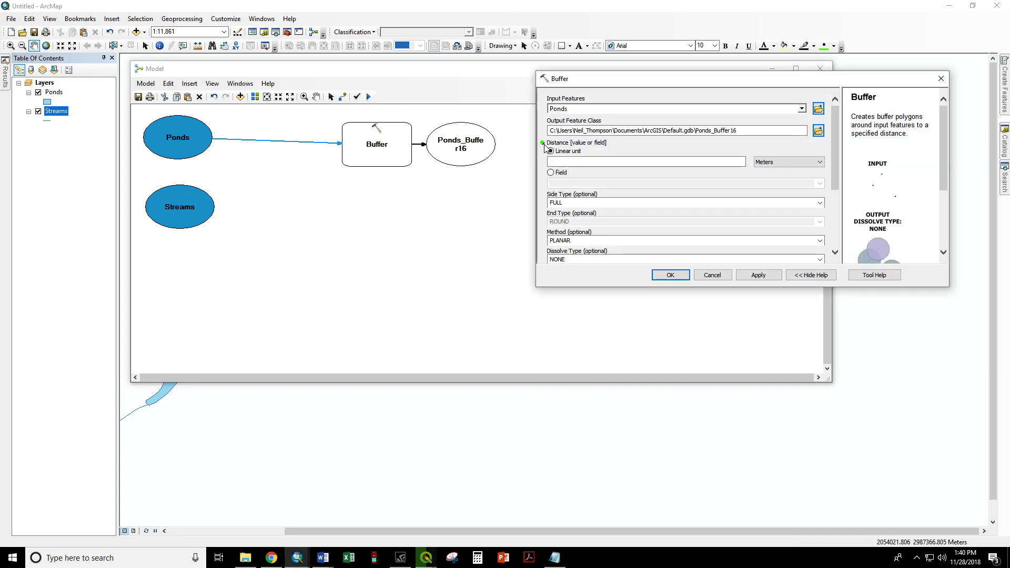
click(759, 162)
click(760, 192)
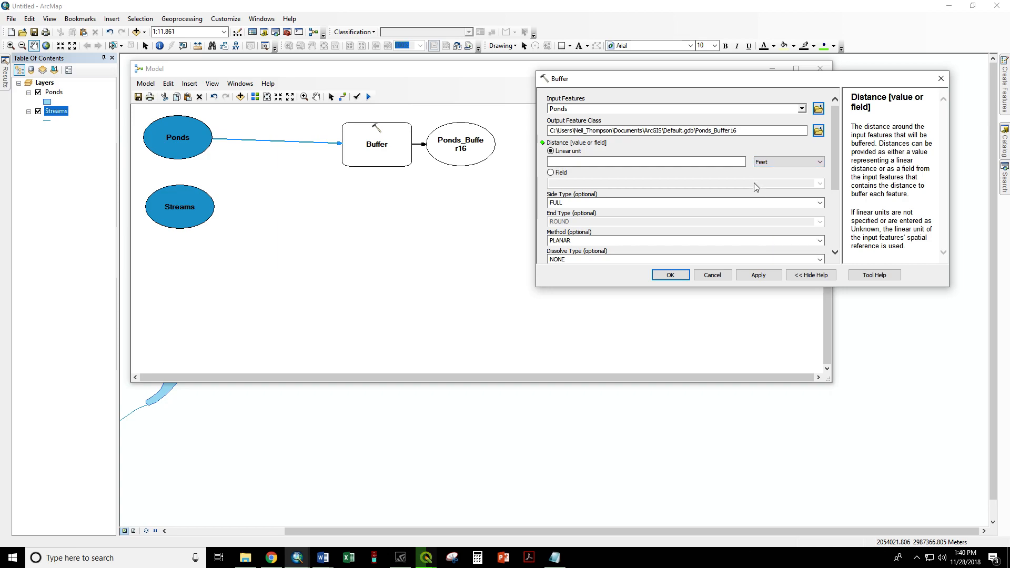
text(50)
scroll(799, 153, down, 3)
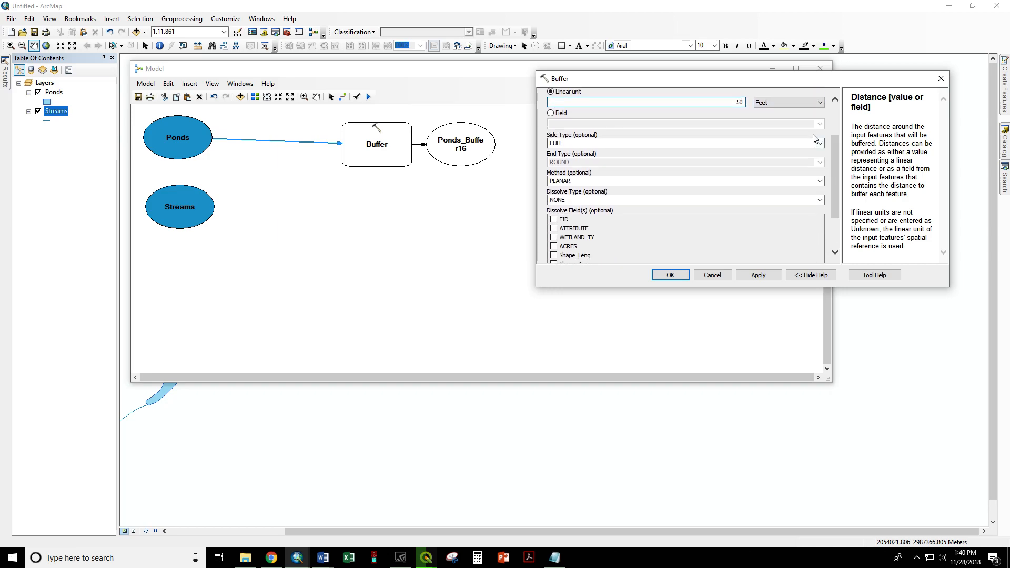
click(816, 142)
click(547, 161)
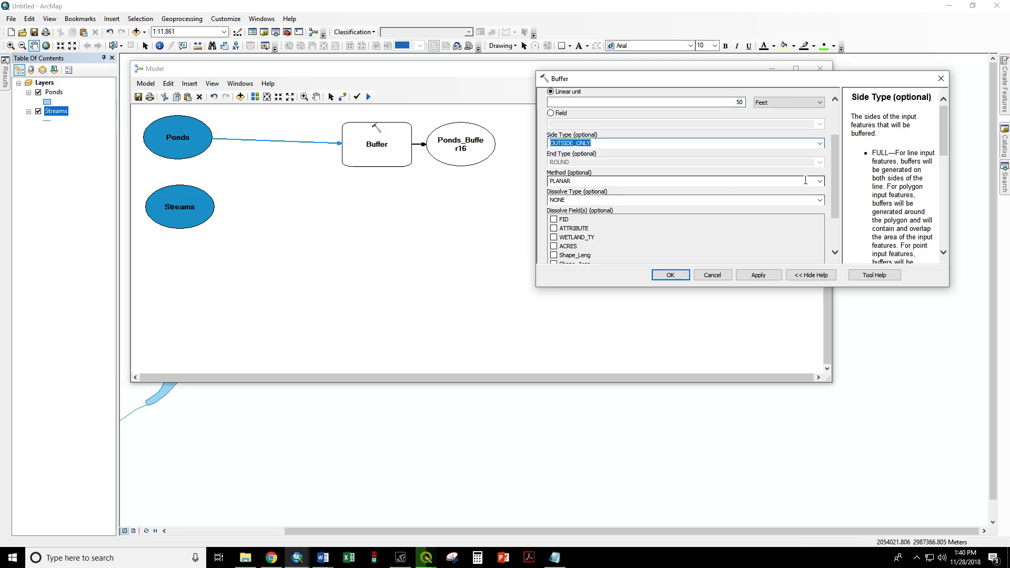
click(816, 200)
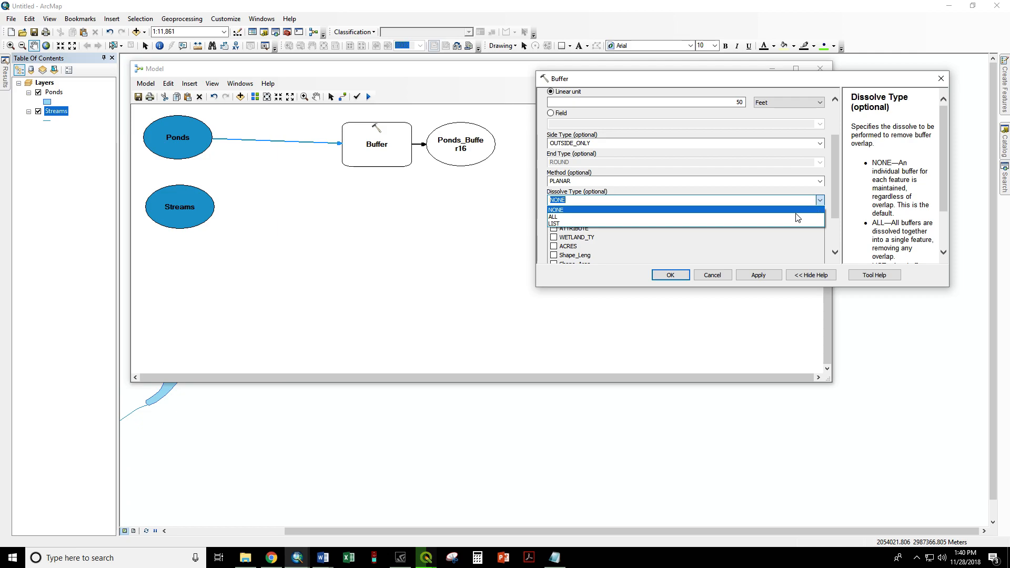
click(797, 216)
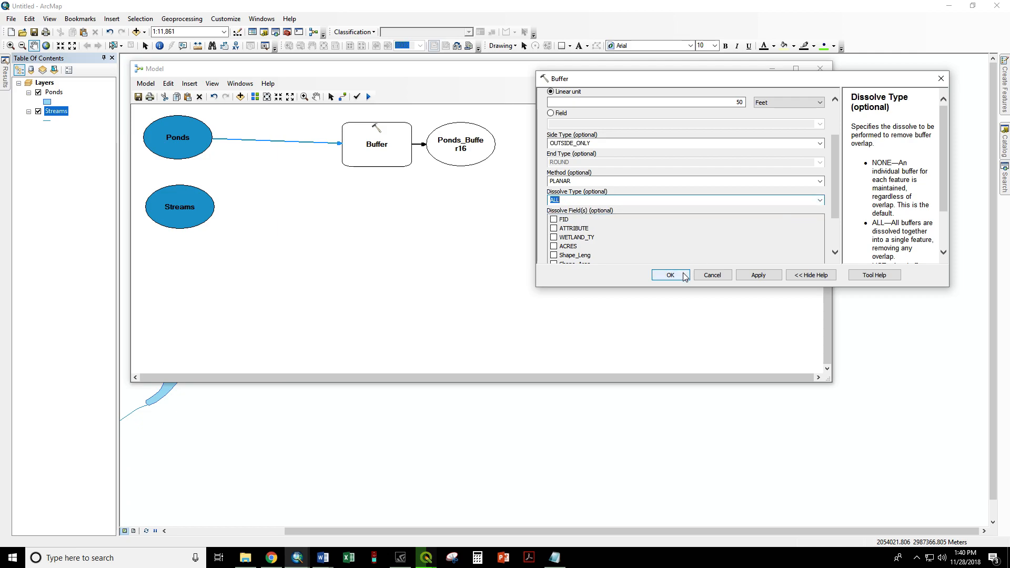
click(669, 275)
Step: Run the model with the map partly uncovered and add the pond buffer output to the map display
drag(484, 69, 808, 105)
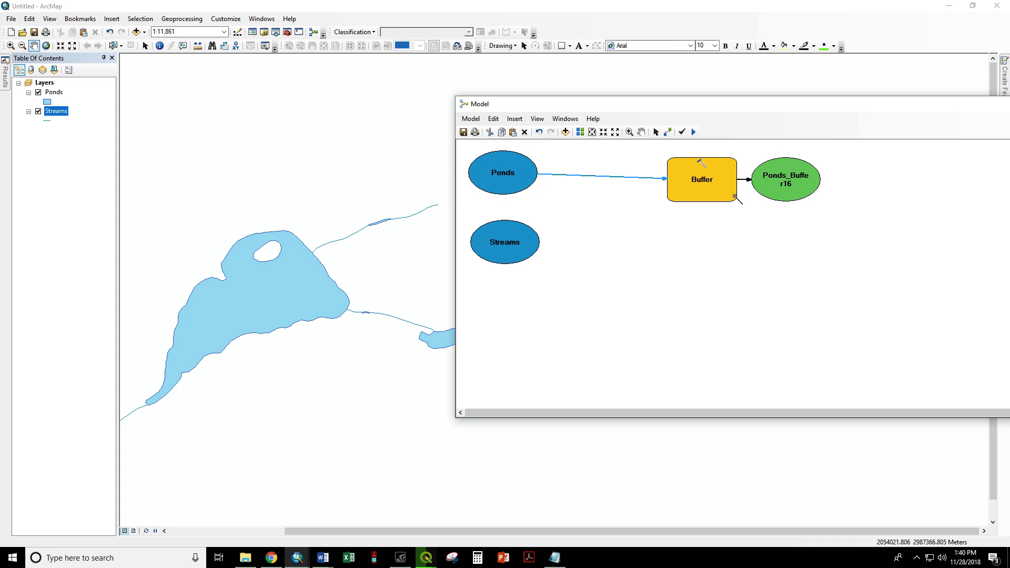
click(694, 133)
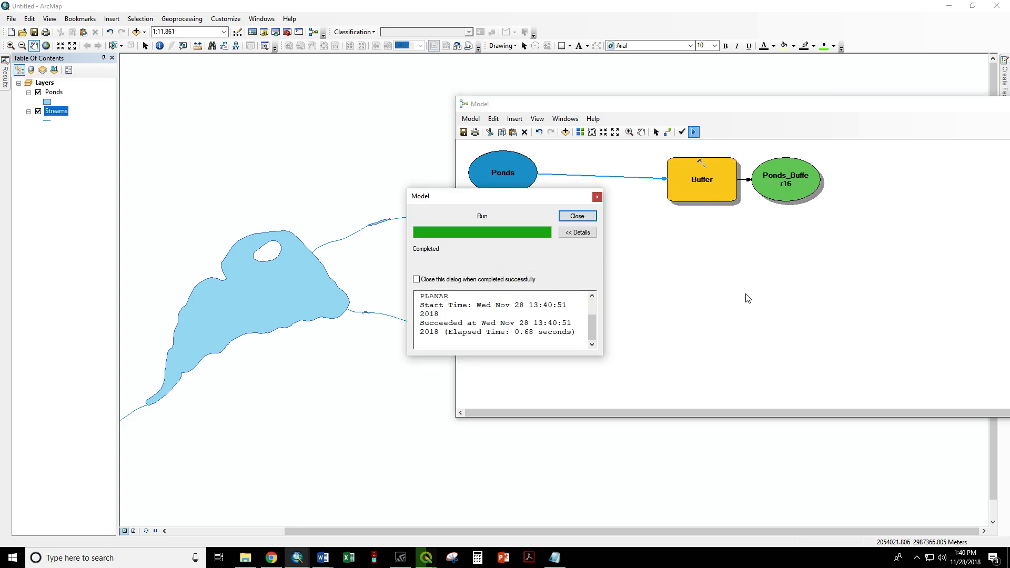
click(577, 216)
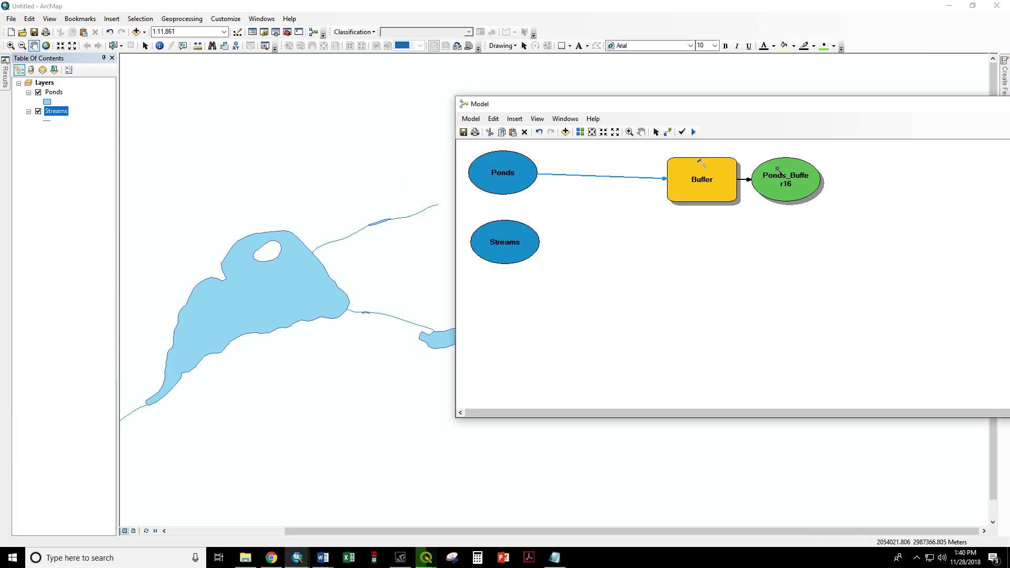
right_click(777, 170)
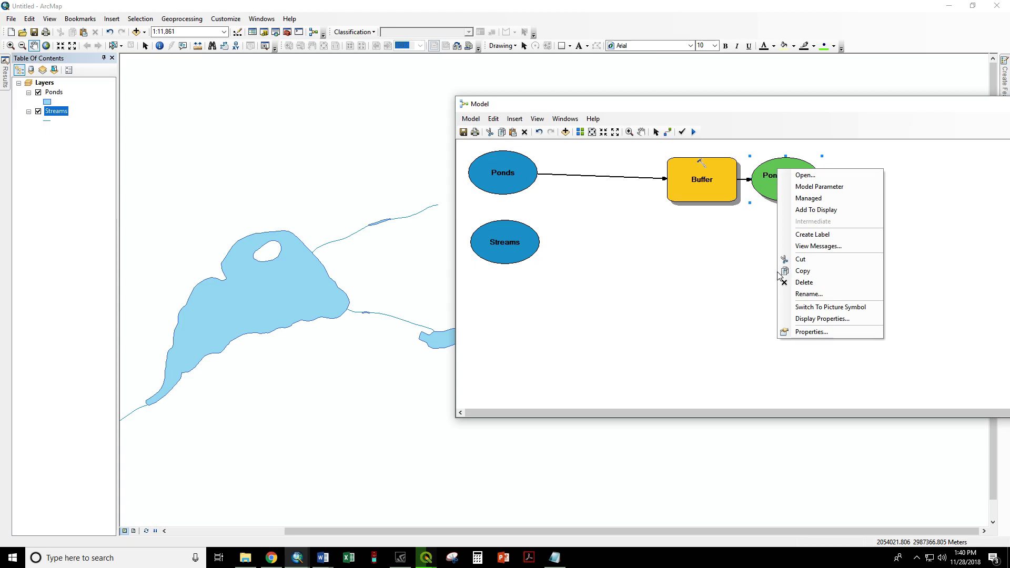
click(831, 212)
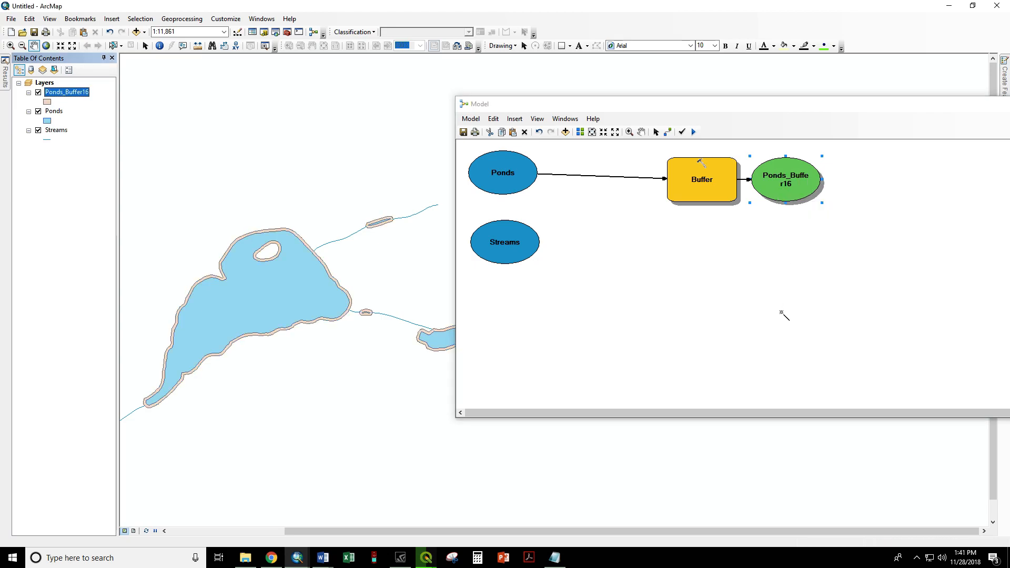
Step: Stop displaying the pond buffer output on the map and delete the model's intermediate data, then move the model window back over the map
click(470, 119)
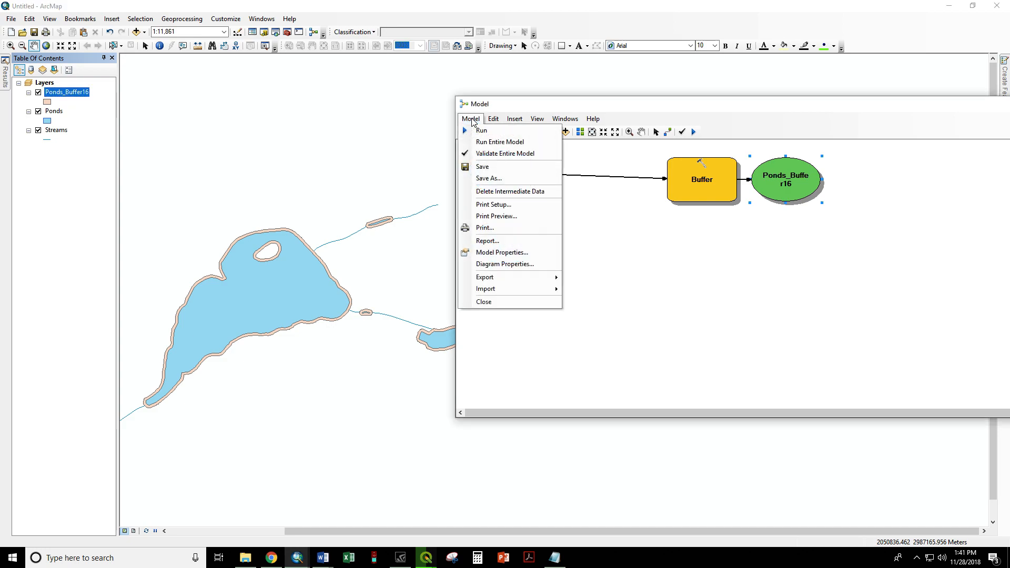
click(502, 192)
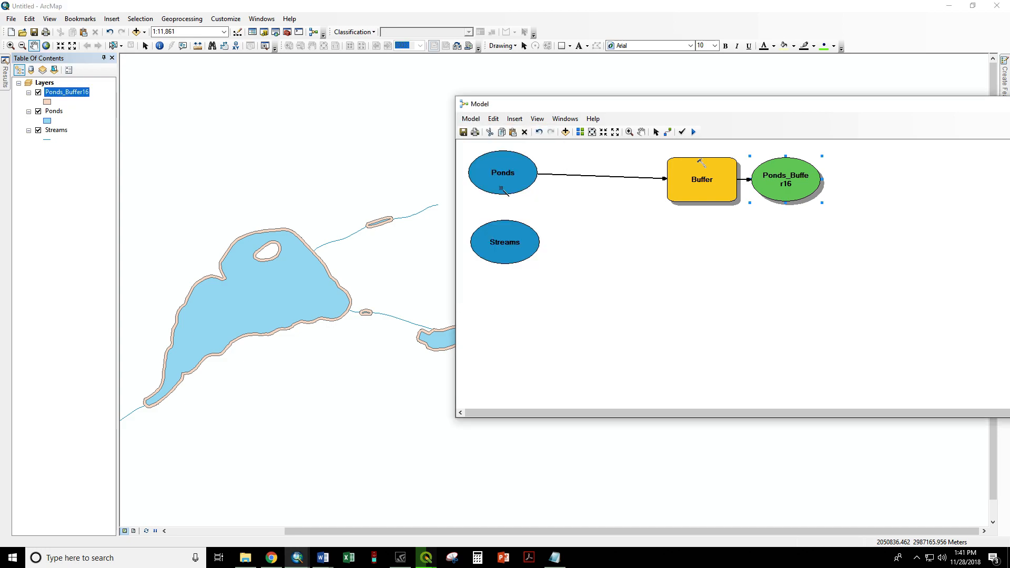
right_click(768, 169)
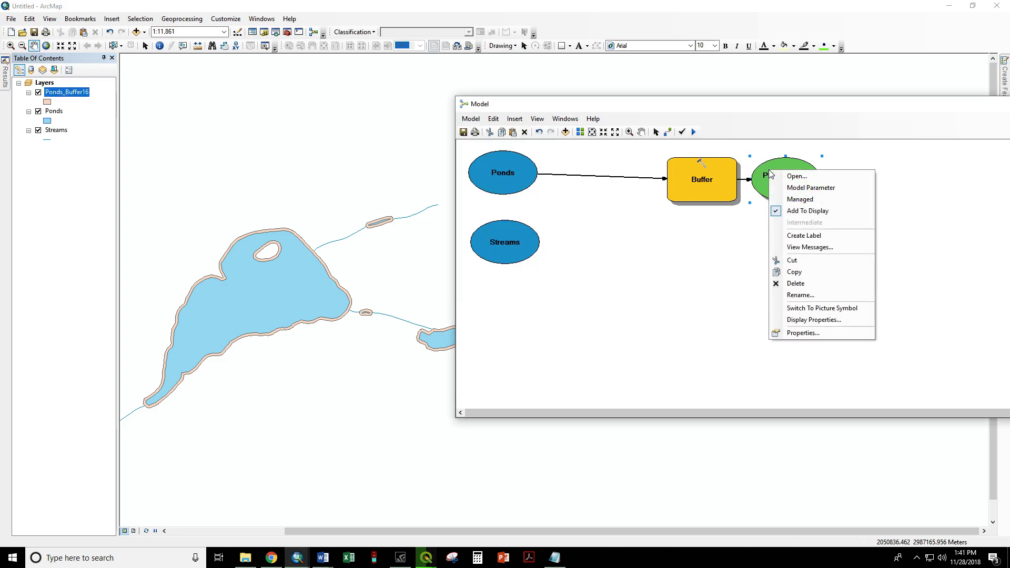
click(796, 208)
click(471, 118)
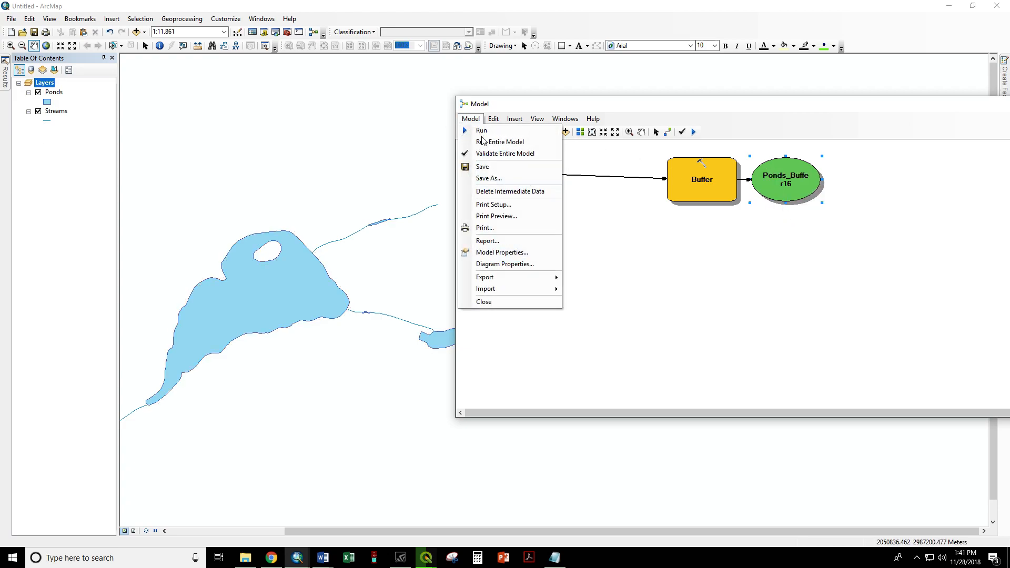
click(502, 192)
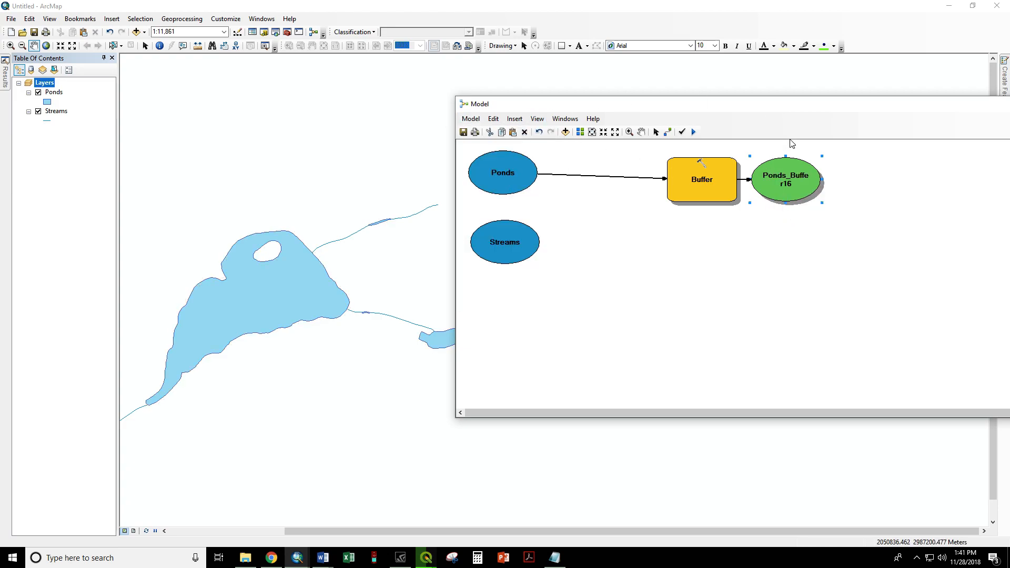
drag(795, 113, 541, 69)
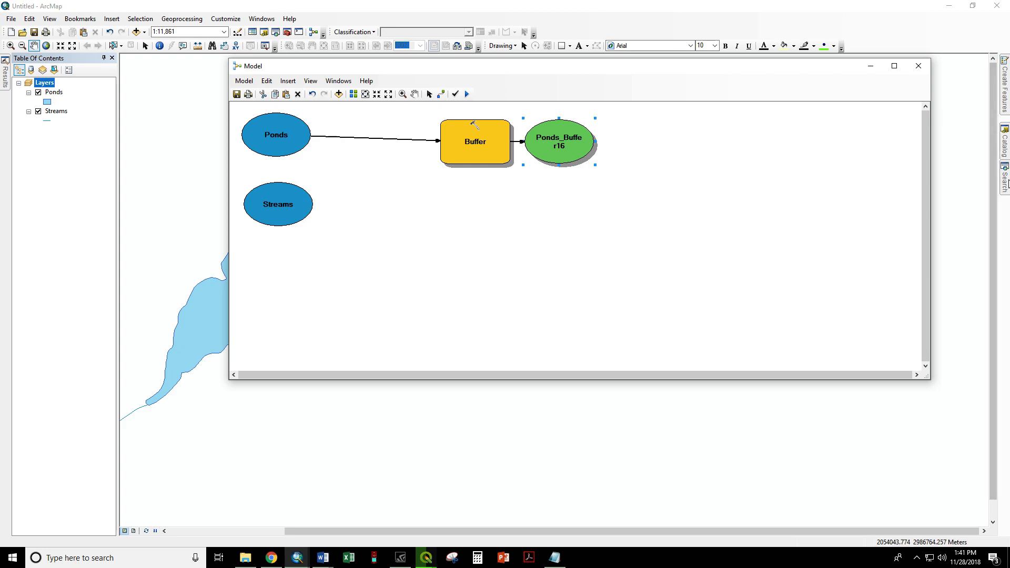
Step: Search the tools for clip and add the Clip (Analysis) tool to the model
click(1004, 178)
drag(847, 67, 711, 51)
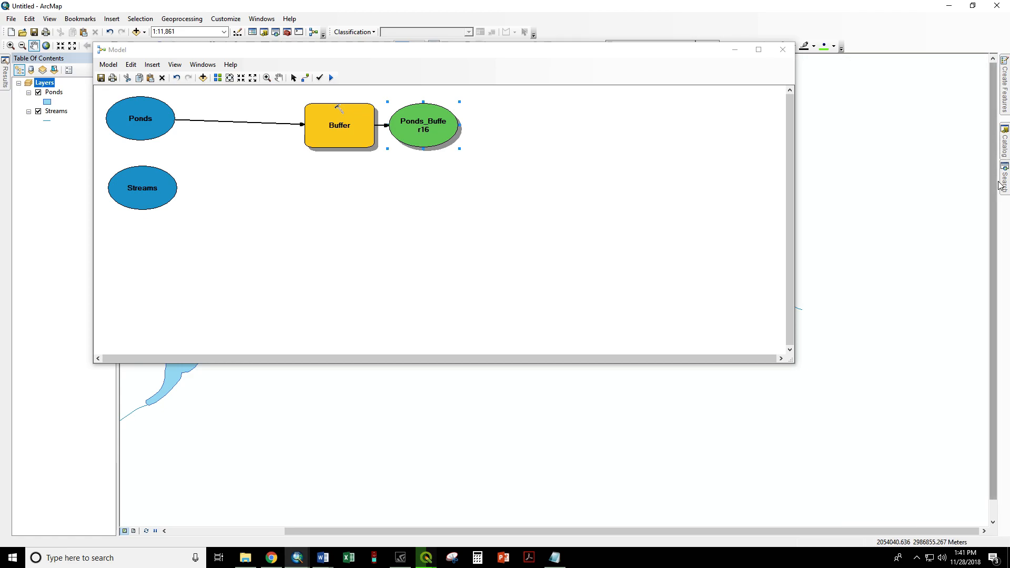
mouse_move(1003, 185)
drag(884, 98, 840, 96)
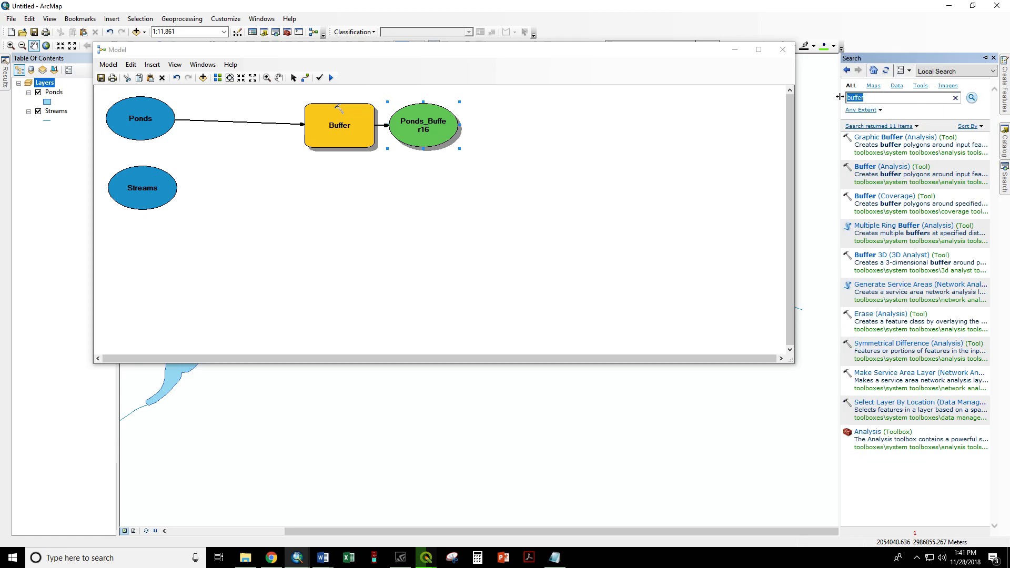
text(clip)
key(Return)
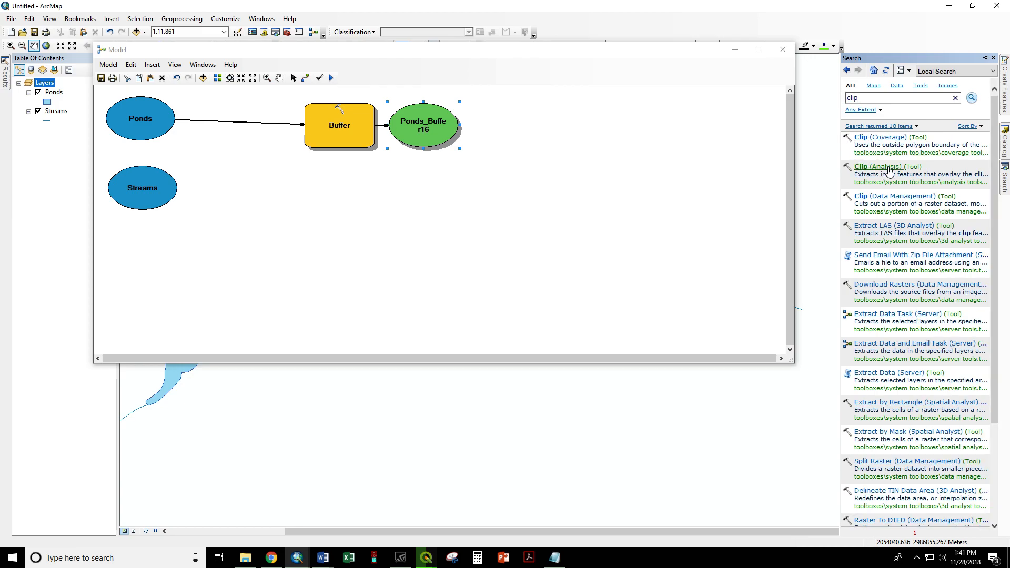
drag(898, 174, 446, 218)
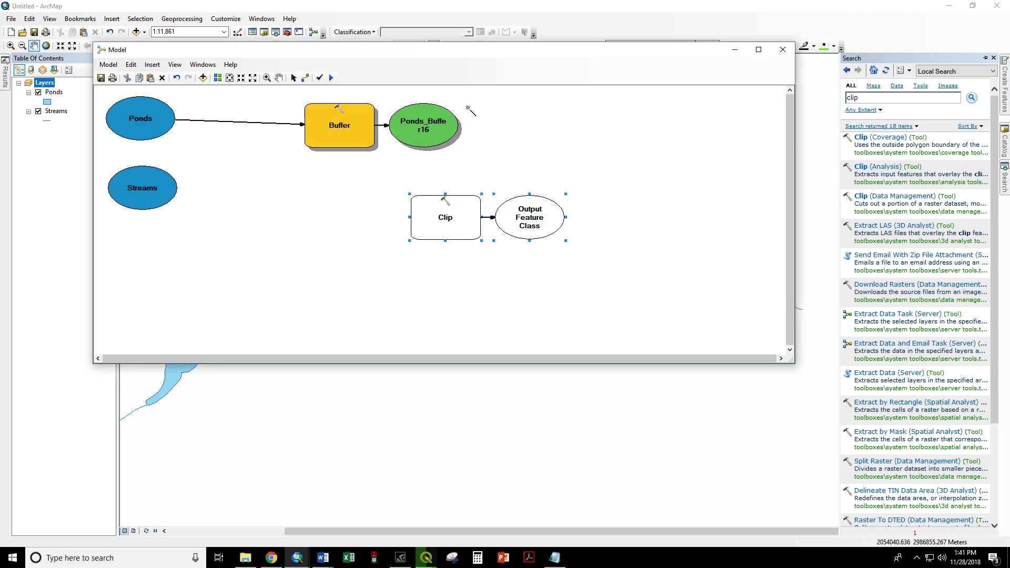
Step: Connect Streams to Clip as input features and the pond buffer as clip features, and auto-arrange the model diagram
drag(487, 51, 510, 72)
click(172, 213)
click(472, 240)
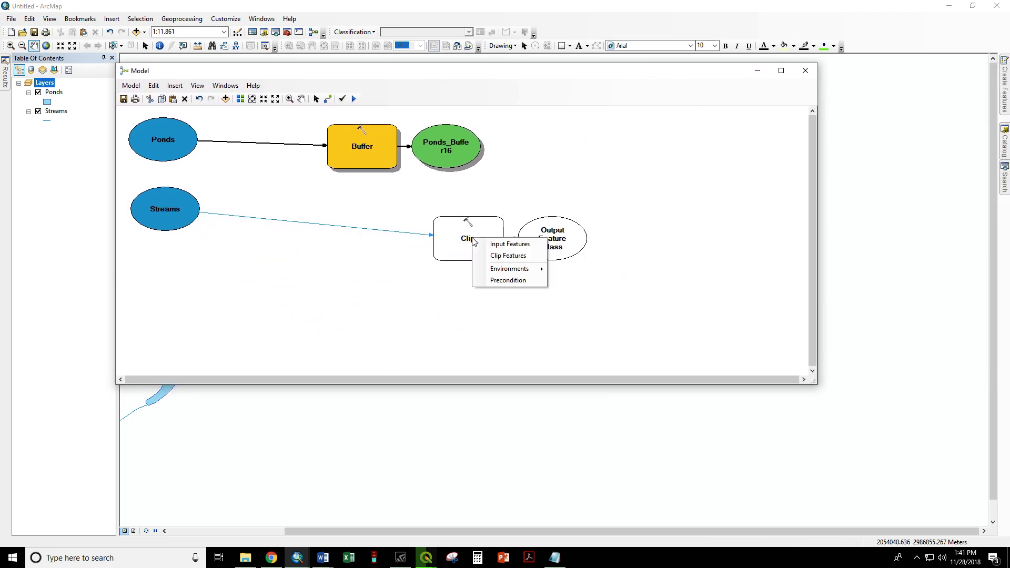
click(497, 245)
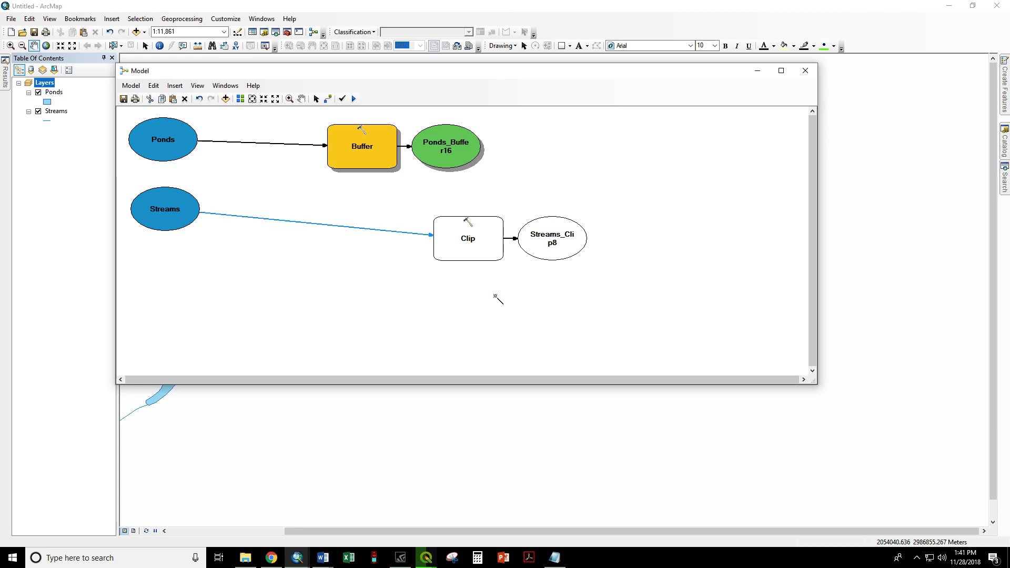
click(445, 143)
click(471, 243)
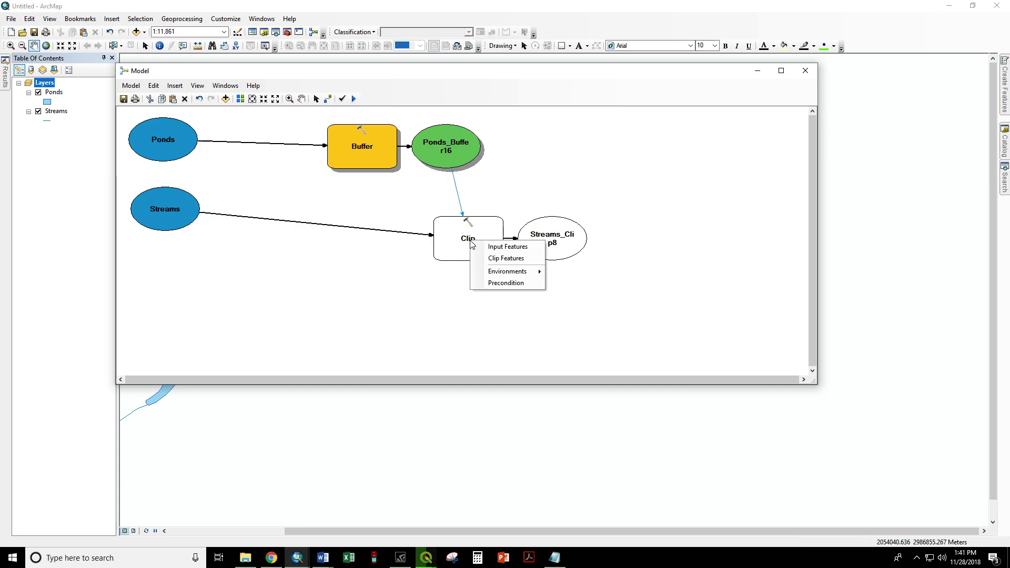
click(491, 258)
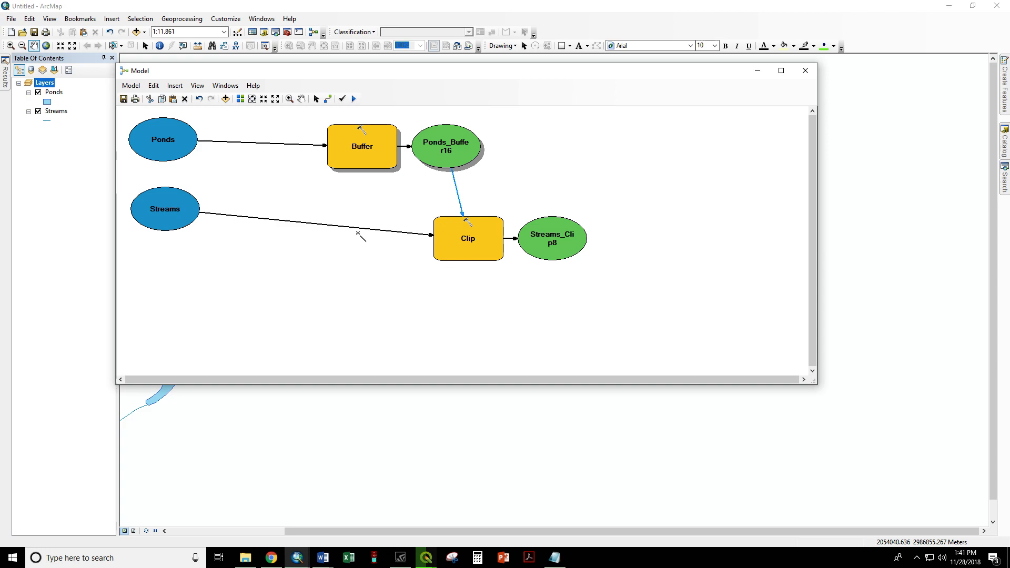
click(239, 102)
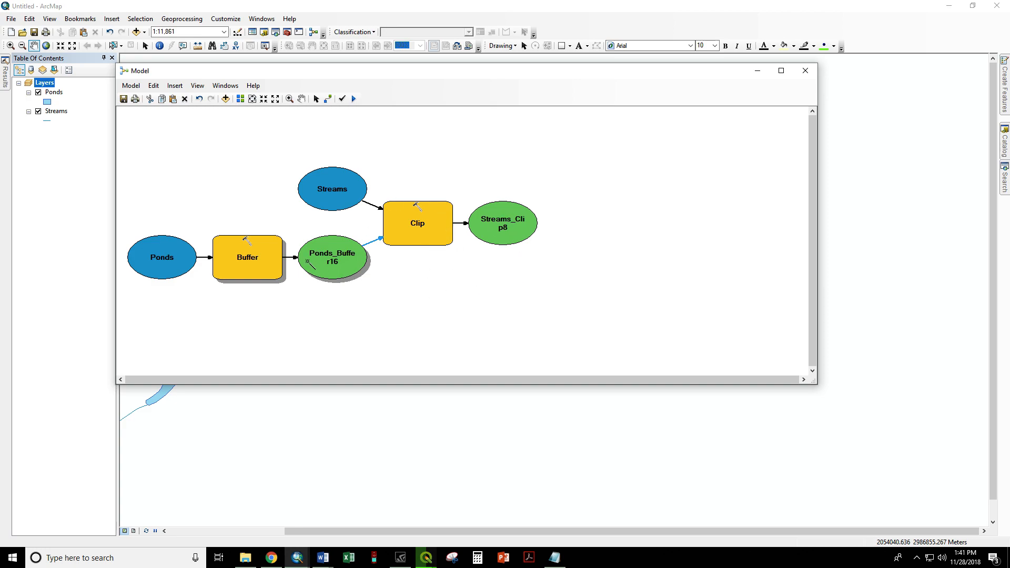
Step: Uncover the map, set the clipped streams output to be added to the display, and run the model
drag(389, 76, 758, 97)
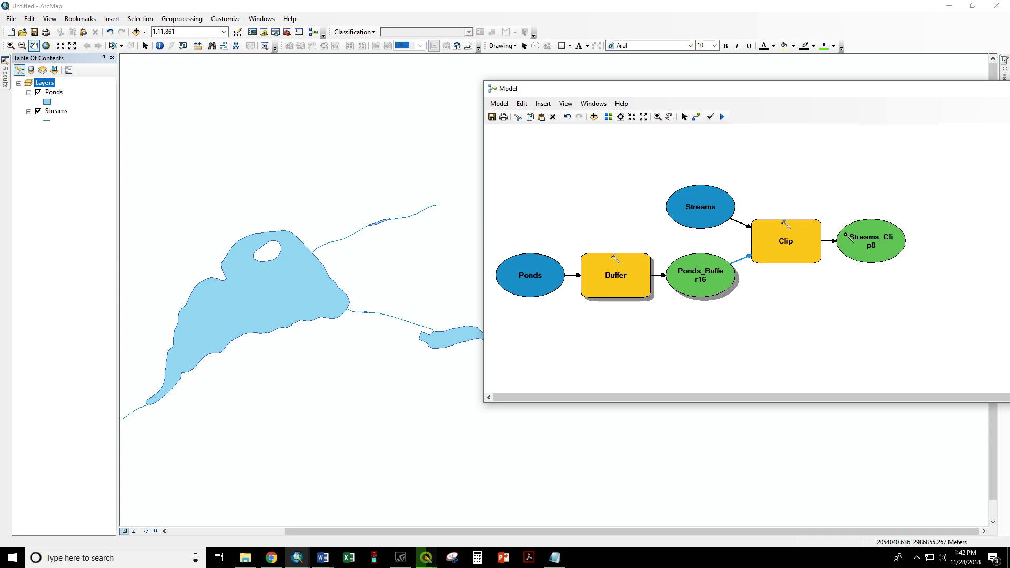
right_click(851, 238)
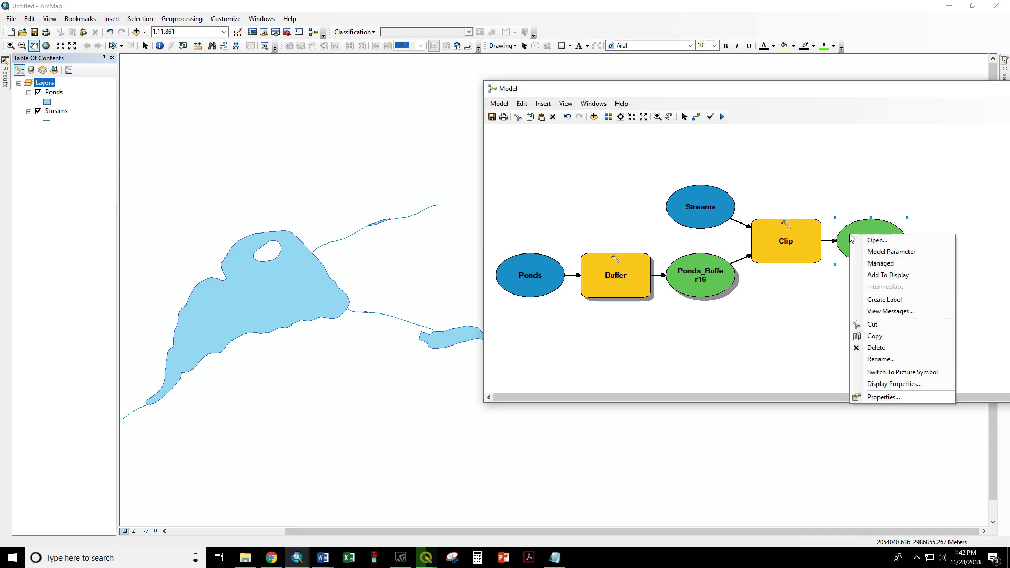
click(887, 277)
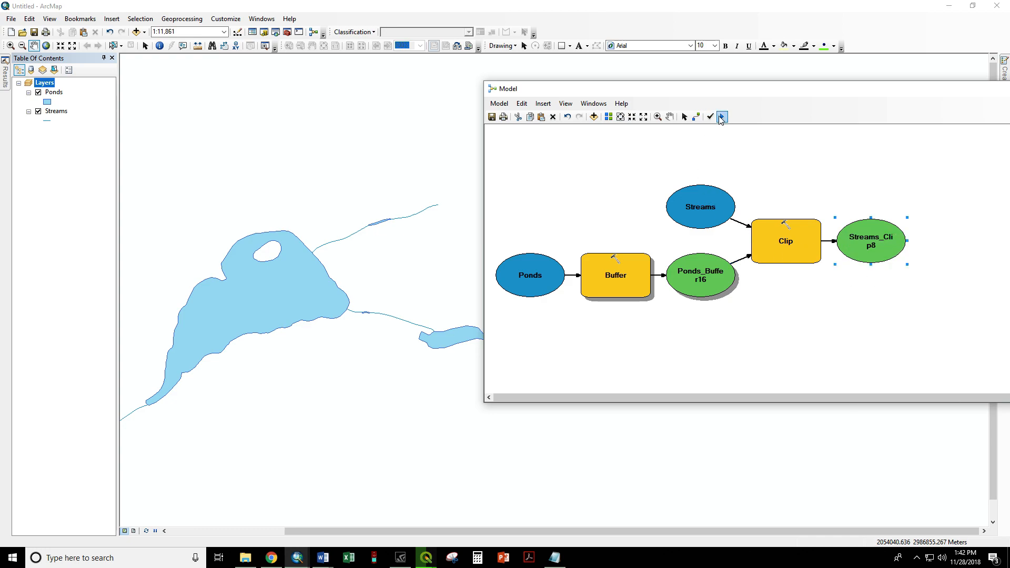
click(721, 116)
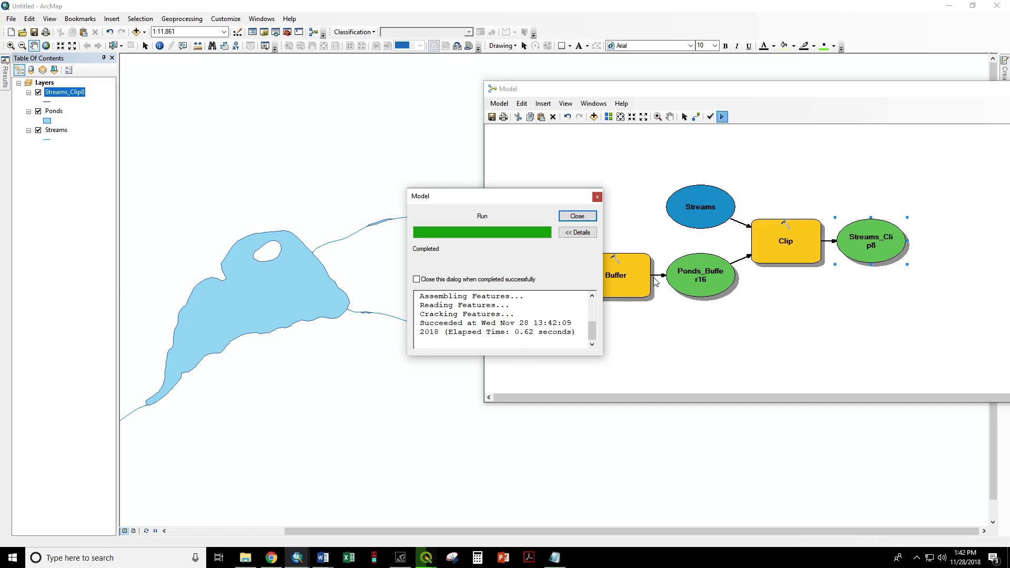
click(577, 216)
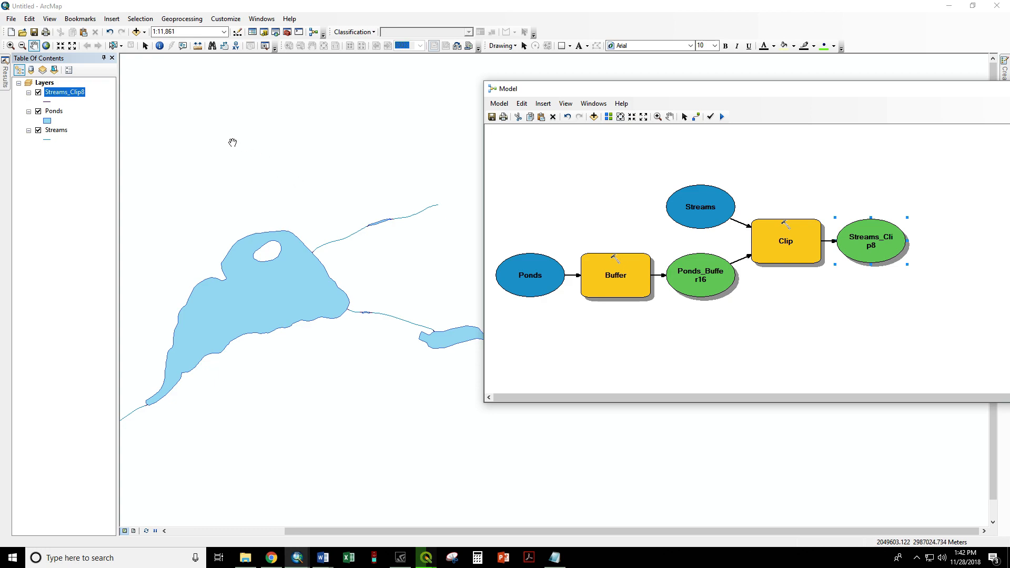
Step: Examine the clipped stream segments with Streams hidden, comparing them with the pond edges up close, and return to the Ponds layer's extent
click(38, 111)
click(38, 130)
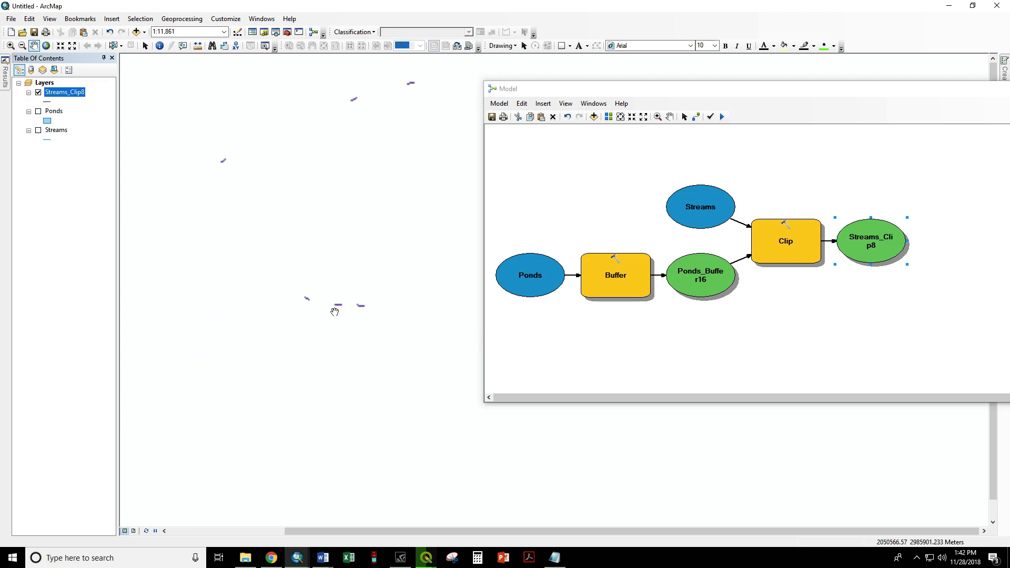
scroll(342, 305, down, 6)
click(38, 111)
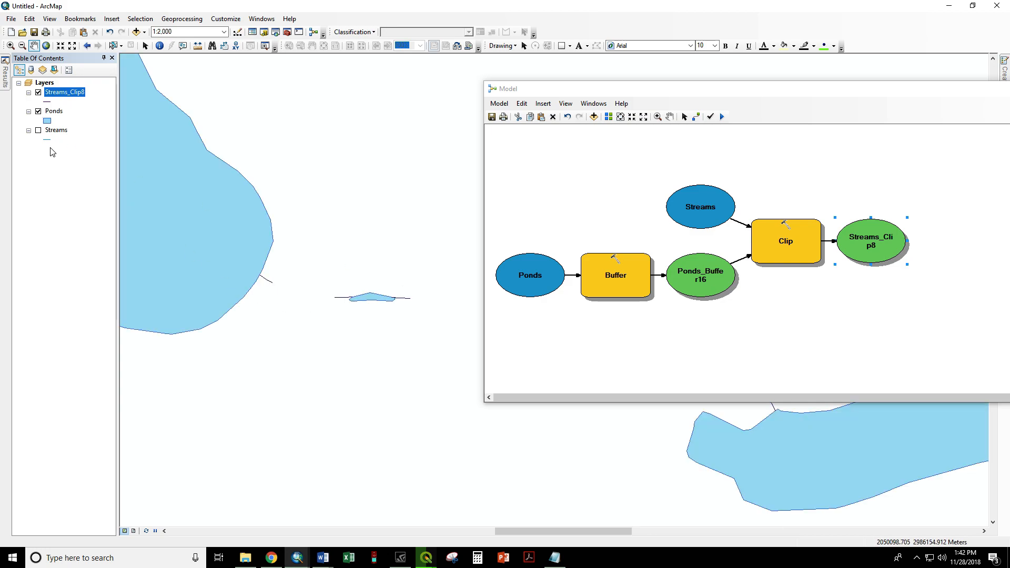
right_click(51, 111)
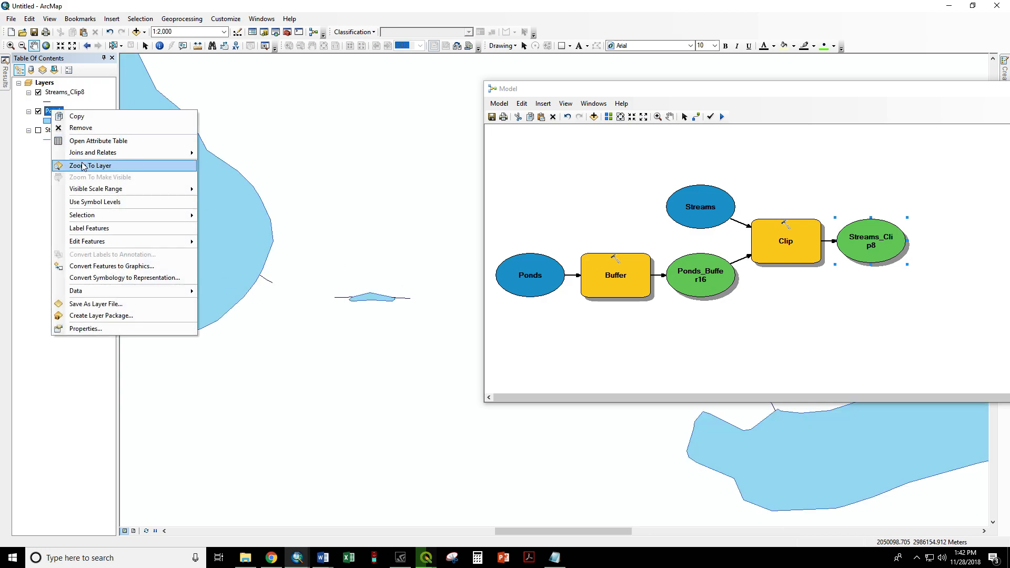
click(83, 166)
Step: Hide the clipped streams layer, stop adding the clip output to the display, and move the model window back over the map
click(38, 92)
right_click(862, 253)
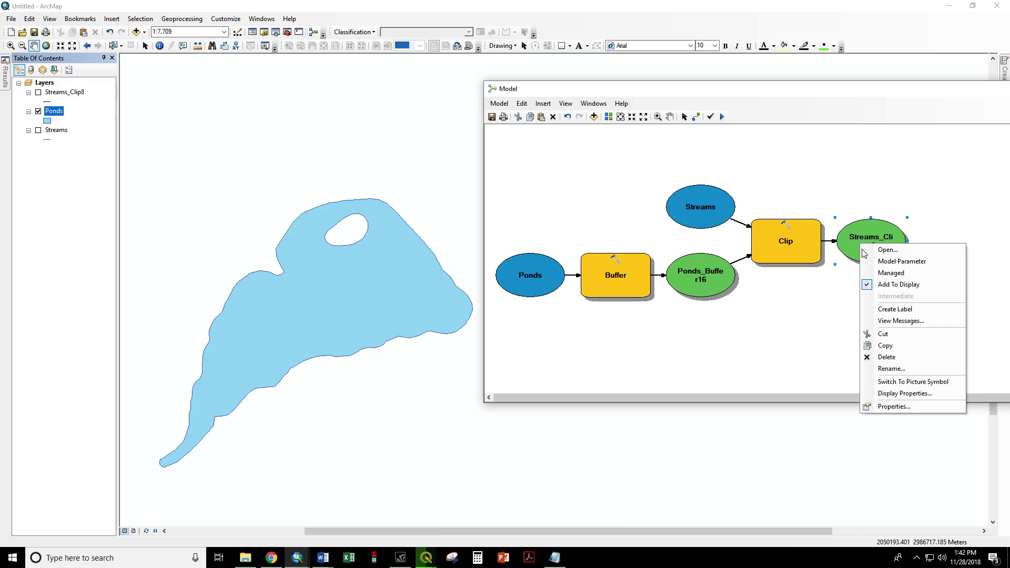
click(898, 284)
drag(724, 93, 319, 67)
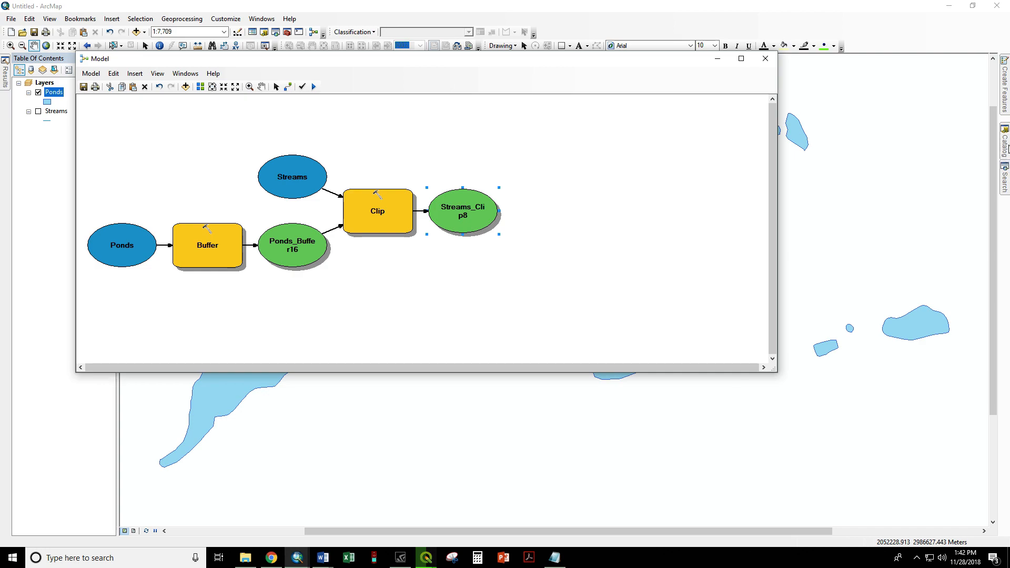
Step: Add a second Buffer (Analysis) tool to the model and connect the clipped streams output to it as input features
click(1004, 169)
drag(857, 100, 843, 102)
text(buffer)
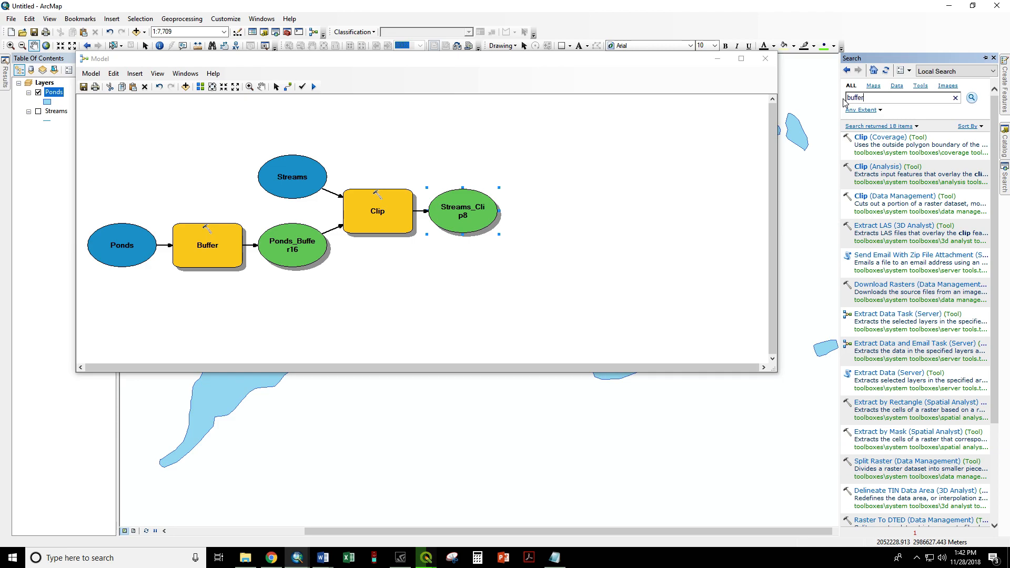
key(Return)
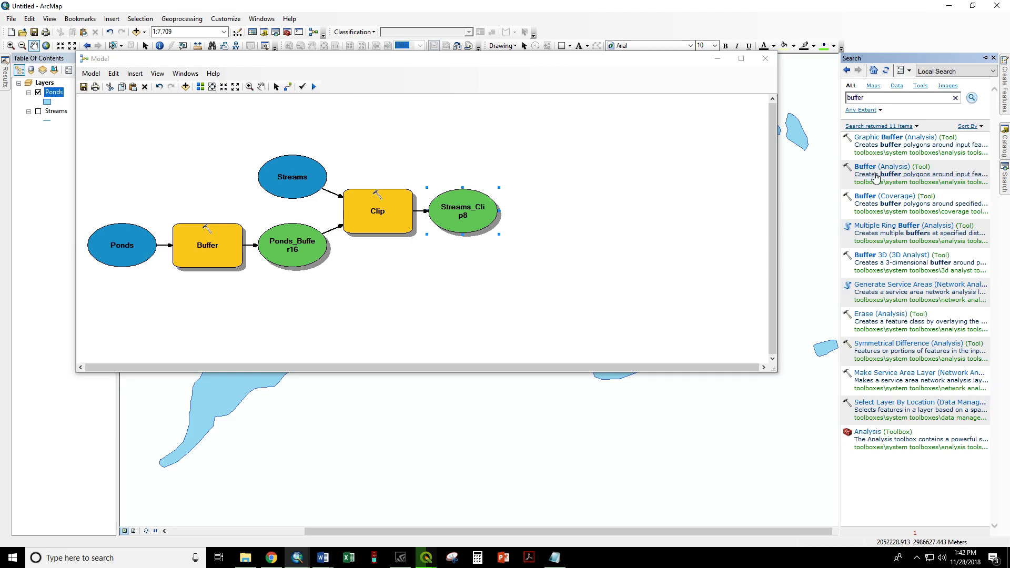
drag(876, 167, 574, 207)
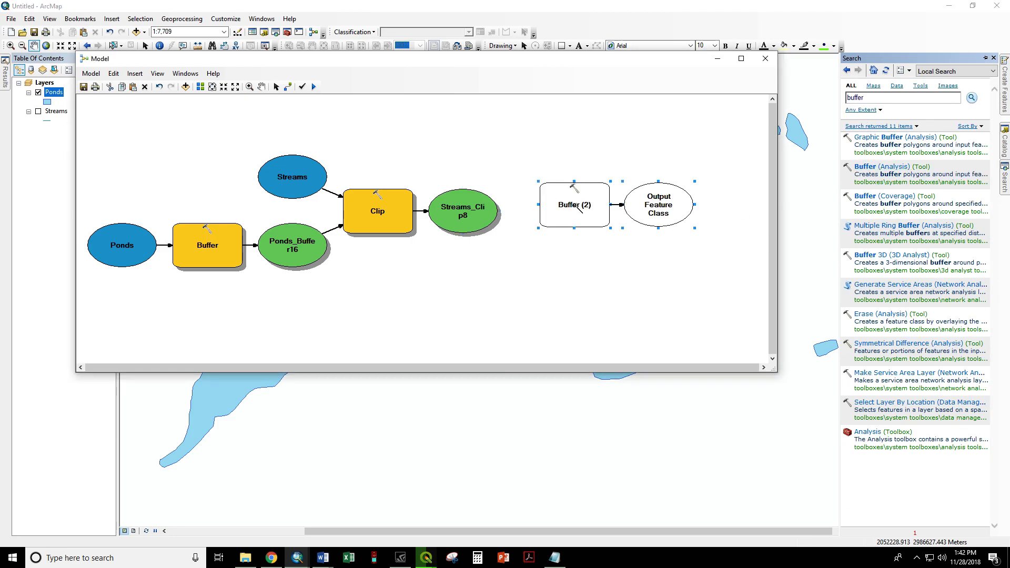
drag(460, 215, 575, 214)
click(605, 217)
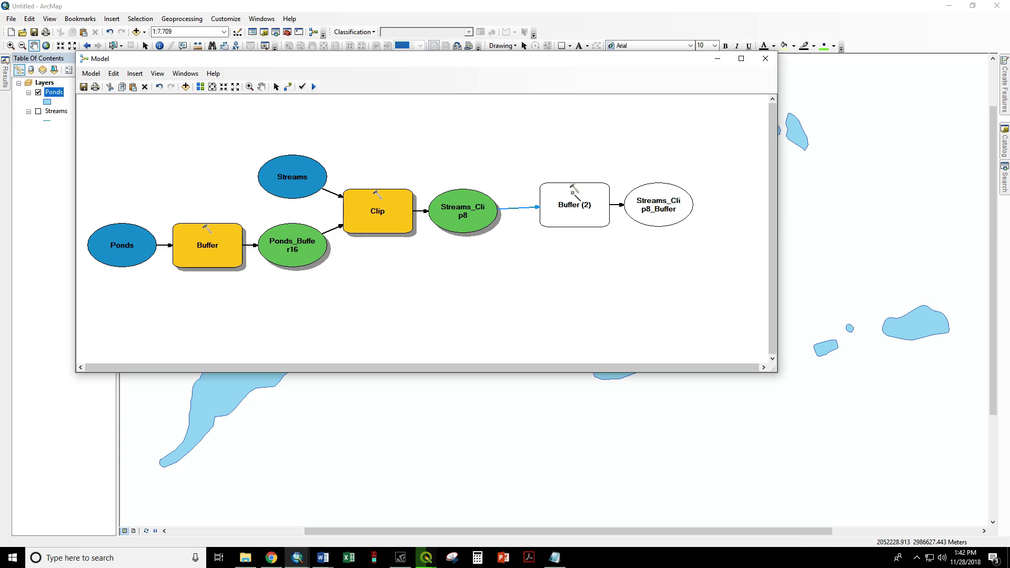
Step: Configure the clipped streams buffer with a linear distance in feet and dissolve type ALL
double_click(572, 221)
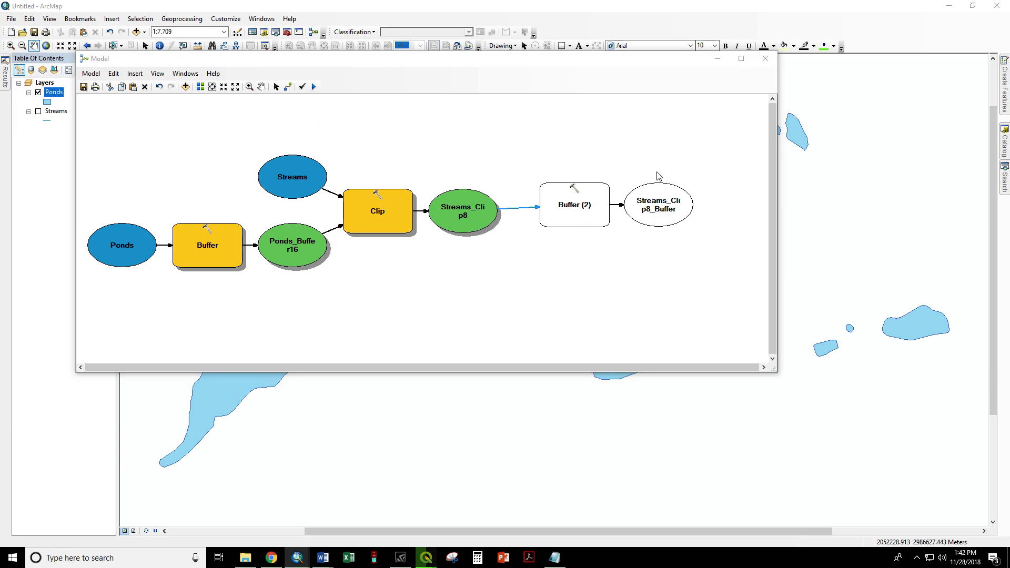
click(759, 165)
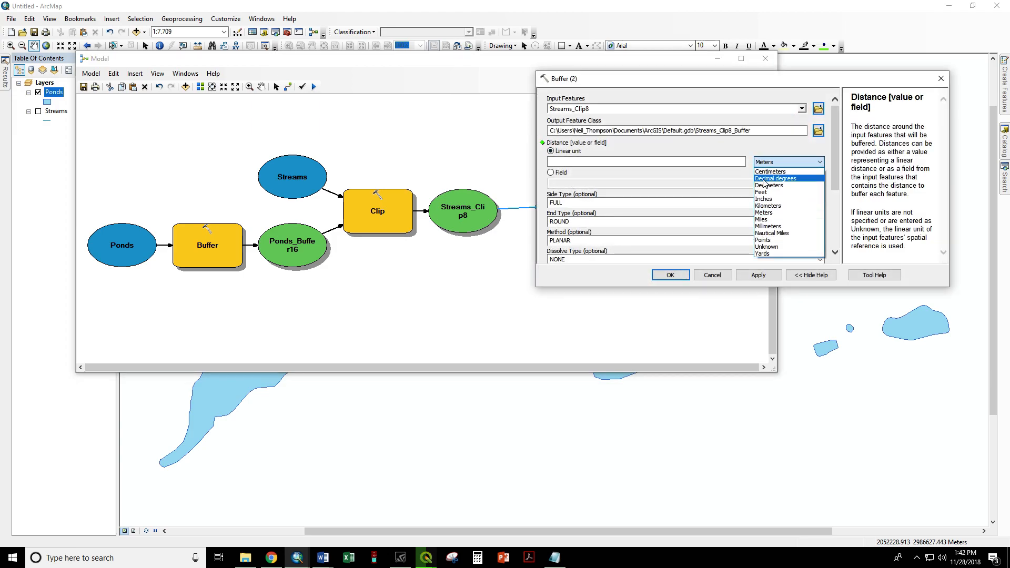
click(762, 184)
click(740, 162)
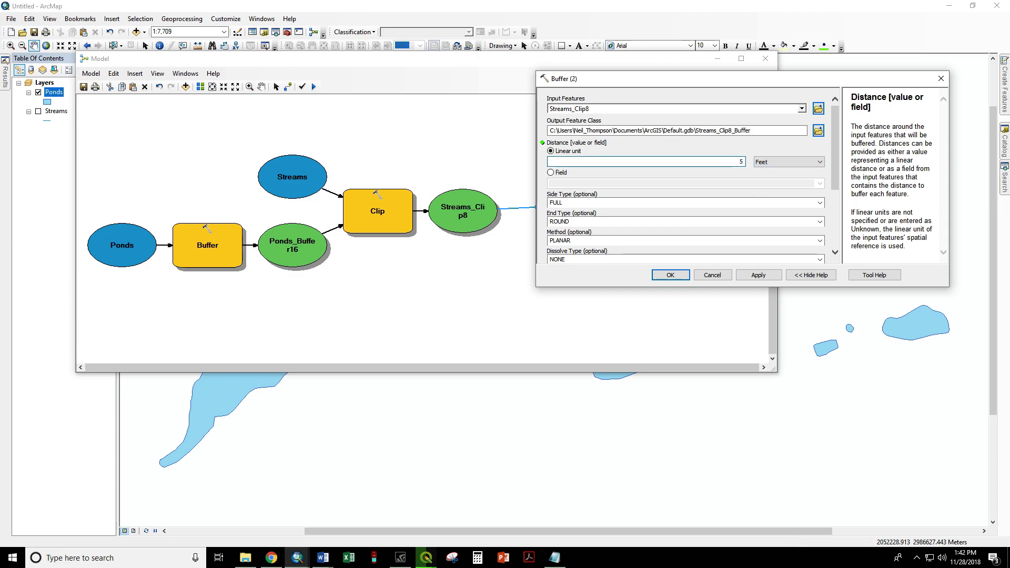
scroll(840, 171, down, 4)
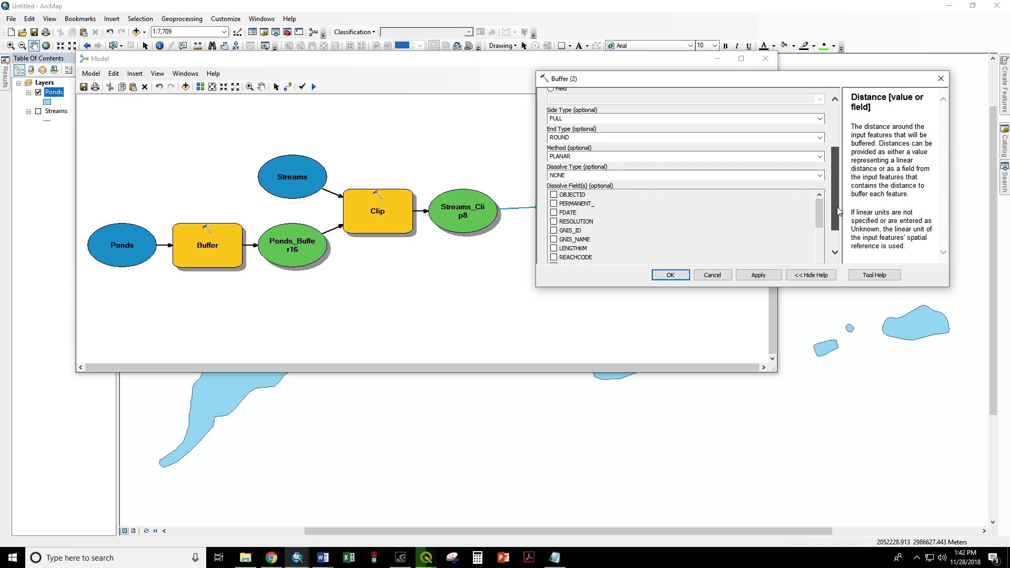
click(764, 174)
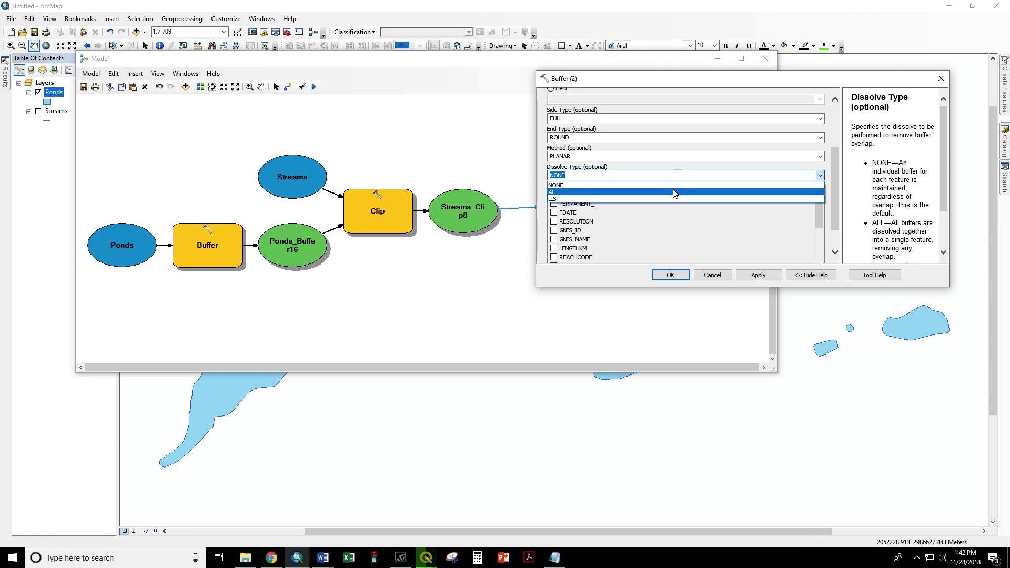
click(674, 194)
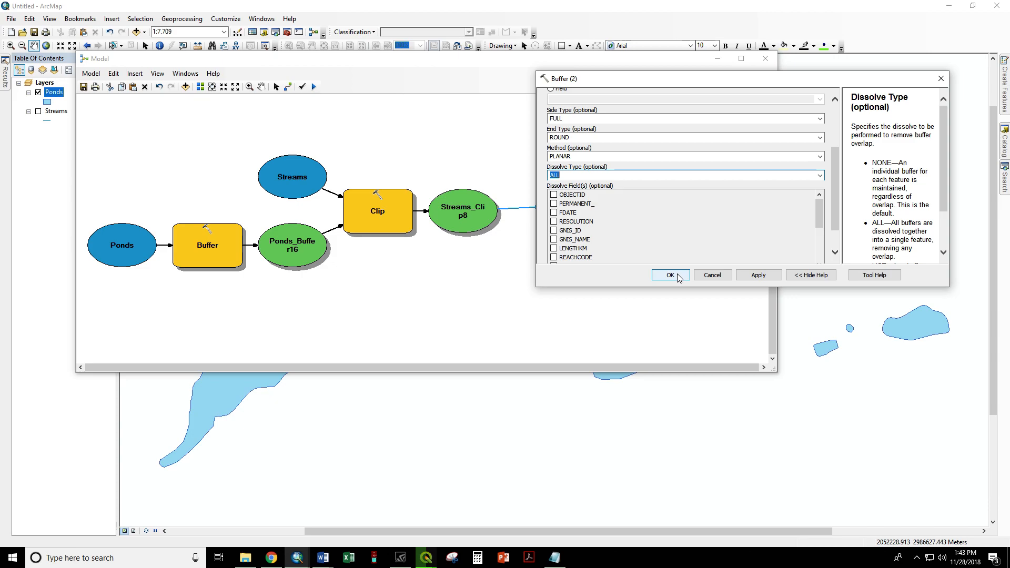
click(670, 275)
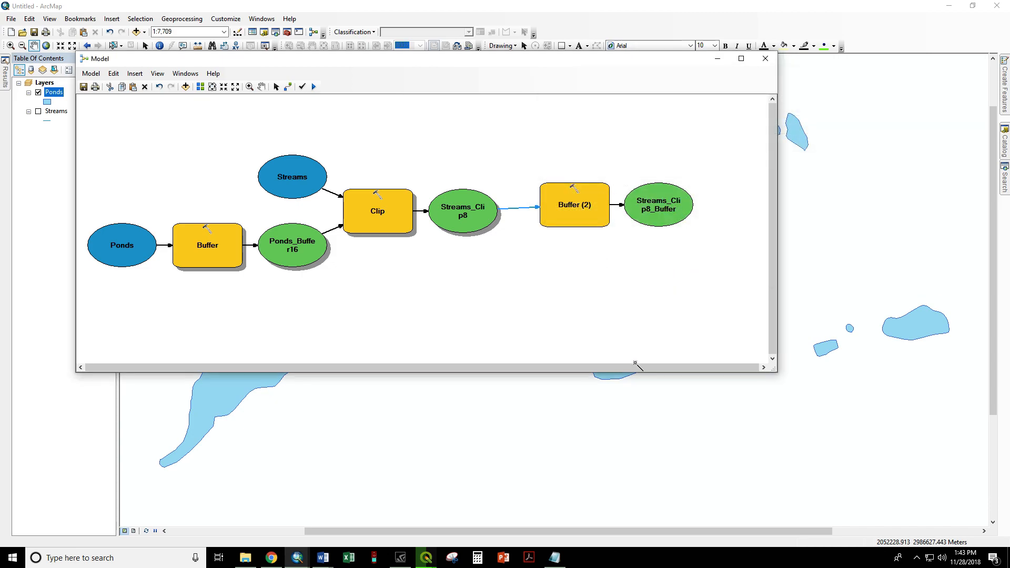
Step: Move the model window off the side panels, search the tools for "erase", and add the Erase (Analysis) tool to the model
mouse_move(529, 68)
mouse_down()
mouse_move(766, 57)
mouse_move(658, 90)
mouse_move(515, 80)
mouse_up()
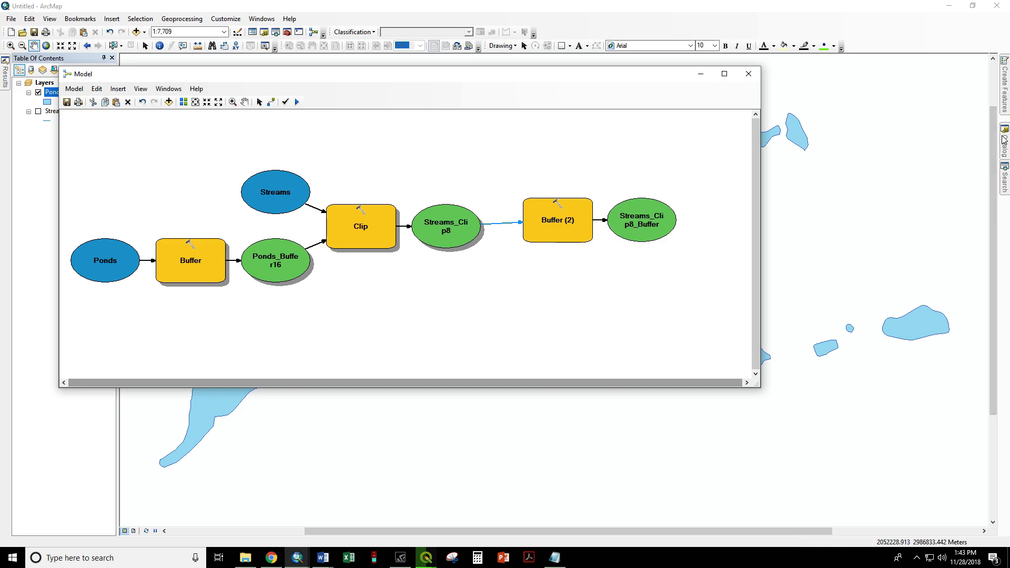
click(1005, 179)
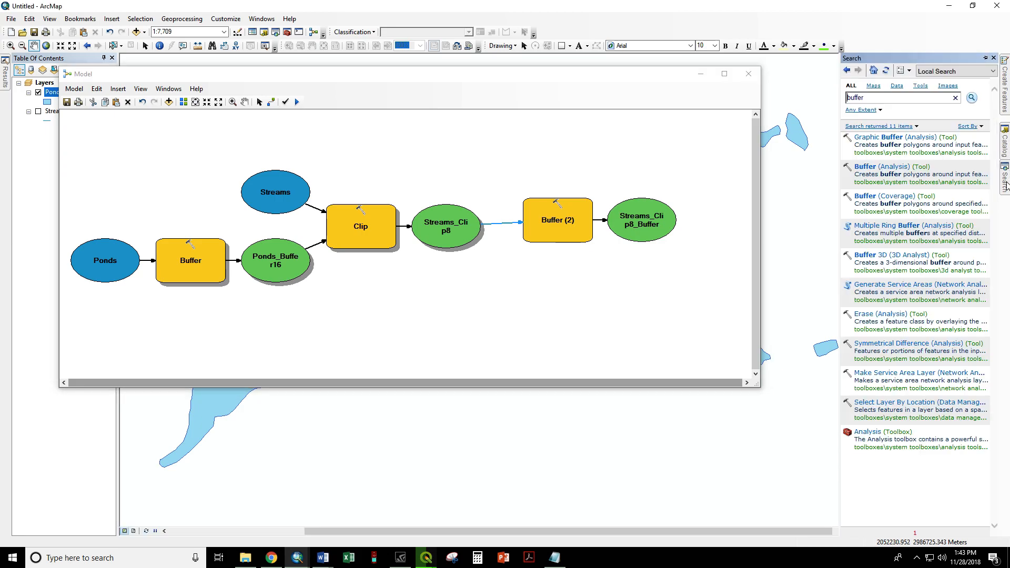
double_click(900, 97)
text(erase)
key(Return)
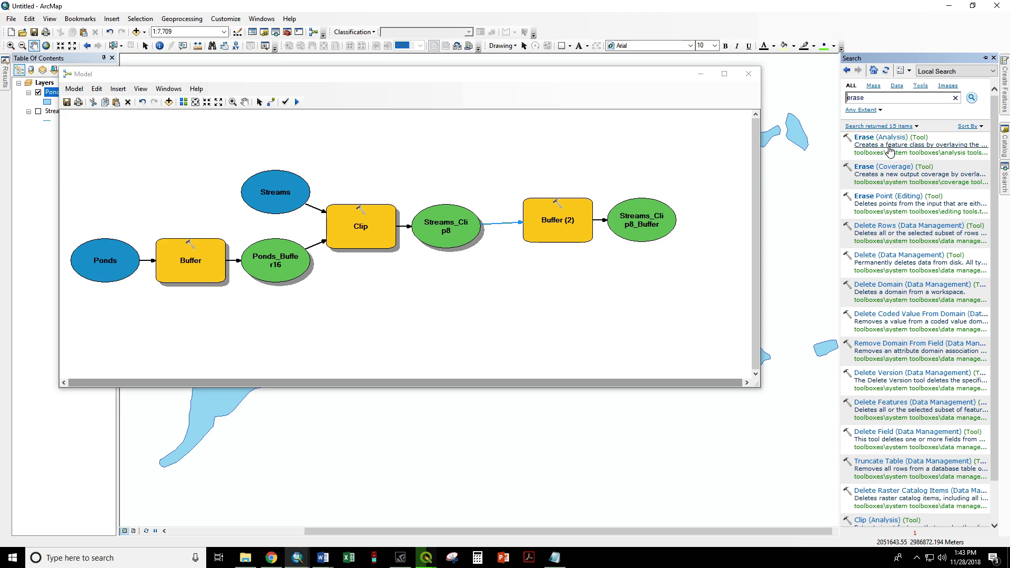
click(878, 136)
mouse_move(878, 136)
mouse_down()
mouse_move(688, 245)
mouse_move(636, 292)
mouse_up()
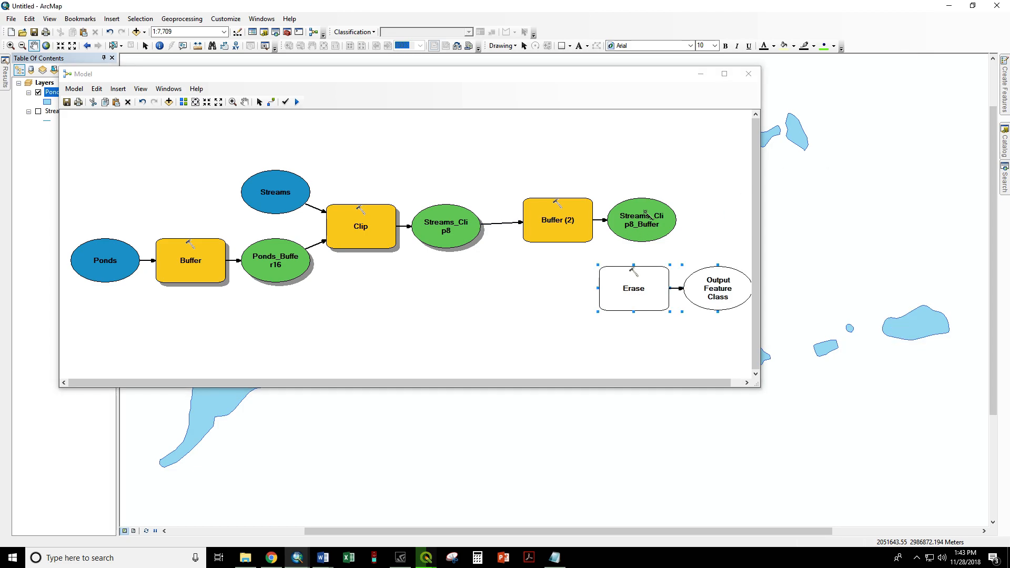
Step: Connect the buffered streams to Erase as input features and Ponds as erase features, and auto-arrange the model to fit its window
drag(639, 236, 629, 288)
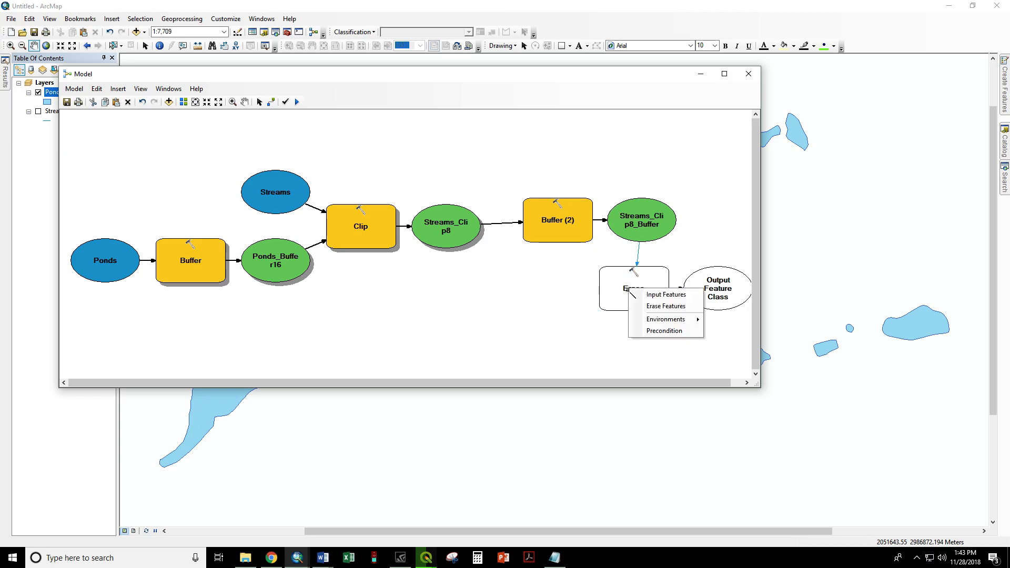
click(654, 295)
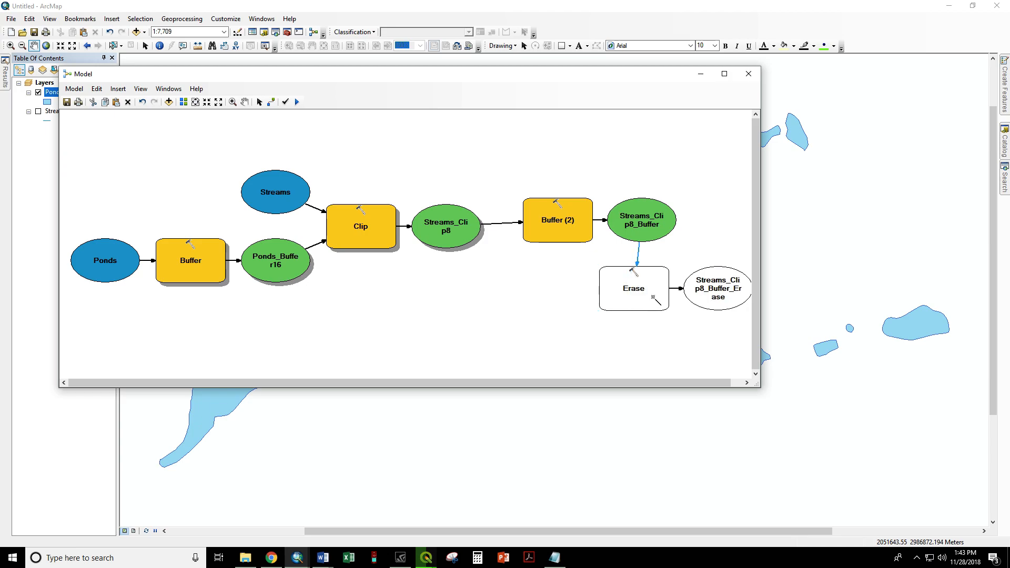
mouse_move(106, 261)
mouse_down()
mouse_move(263, 345)
mouse_move(628, 287)
mouse_up()
click(642, 303)
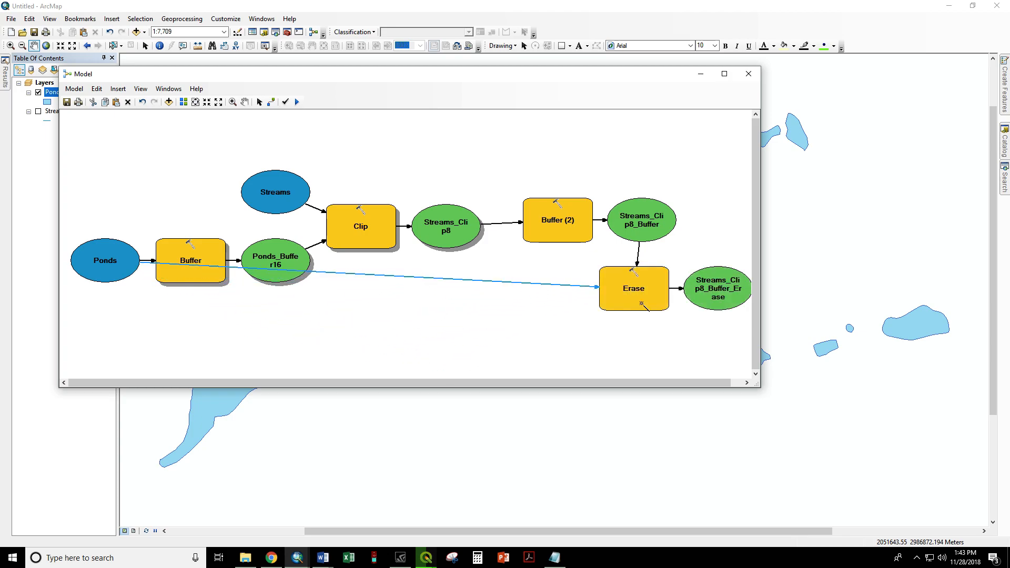
click(183, 103)
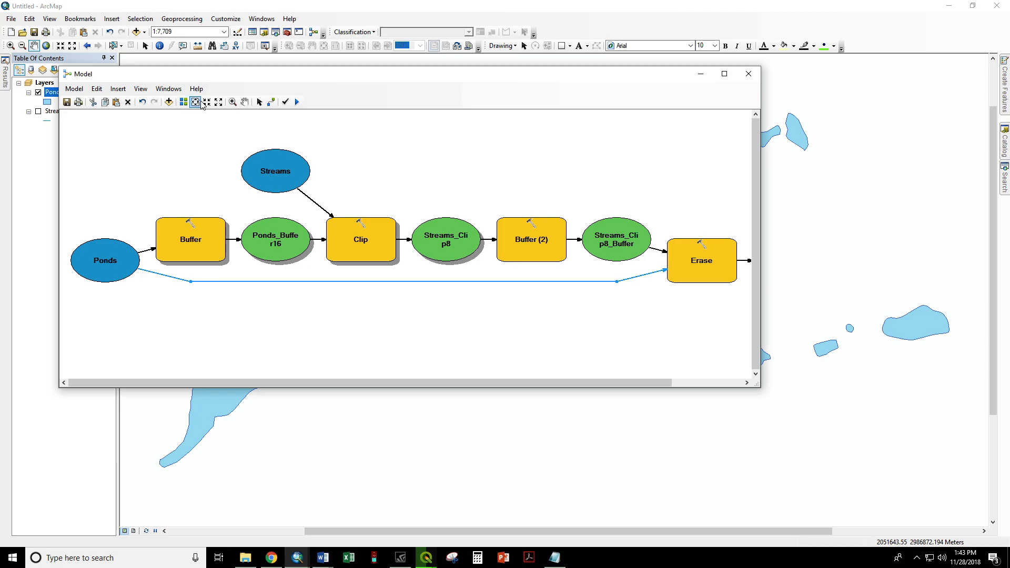
click(195, 102)
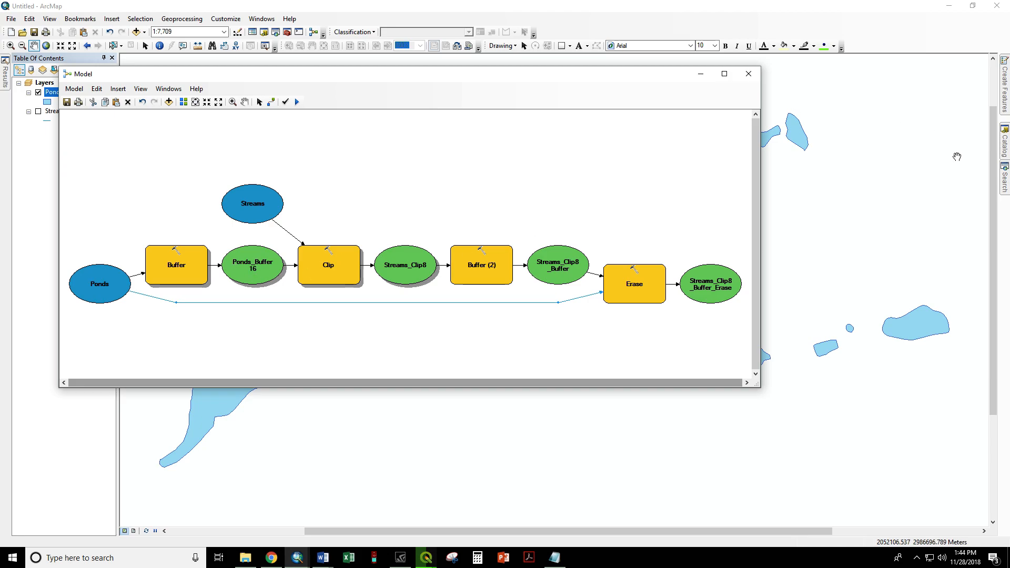
Step: Search the tools for "clip" and add a second Clip (Analysis) tool to the model
click(1004, 181)
click(894, 99)
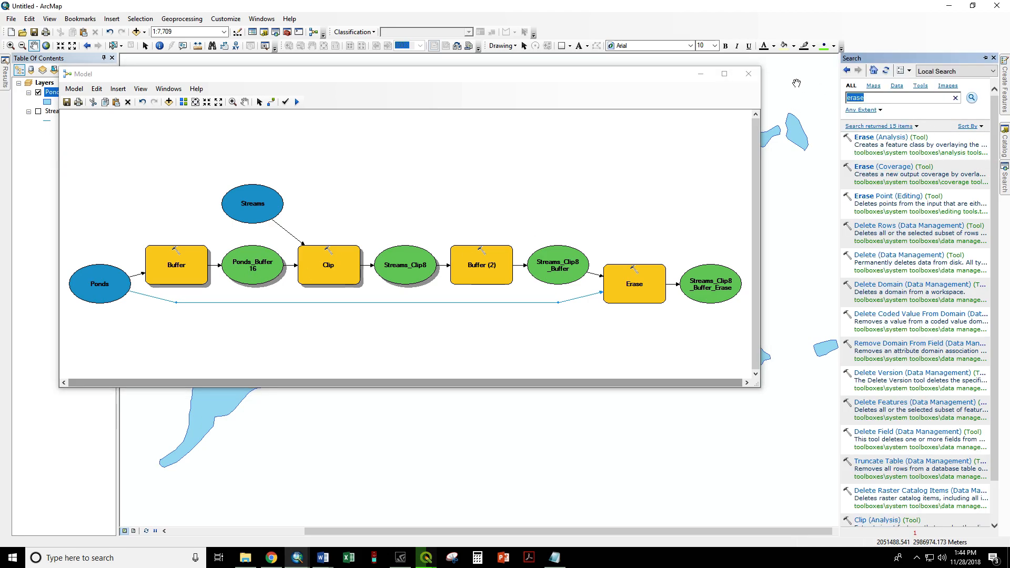
text(clip)
key(Return)
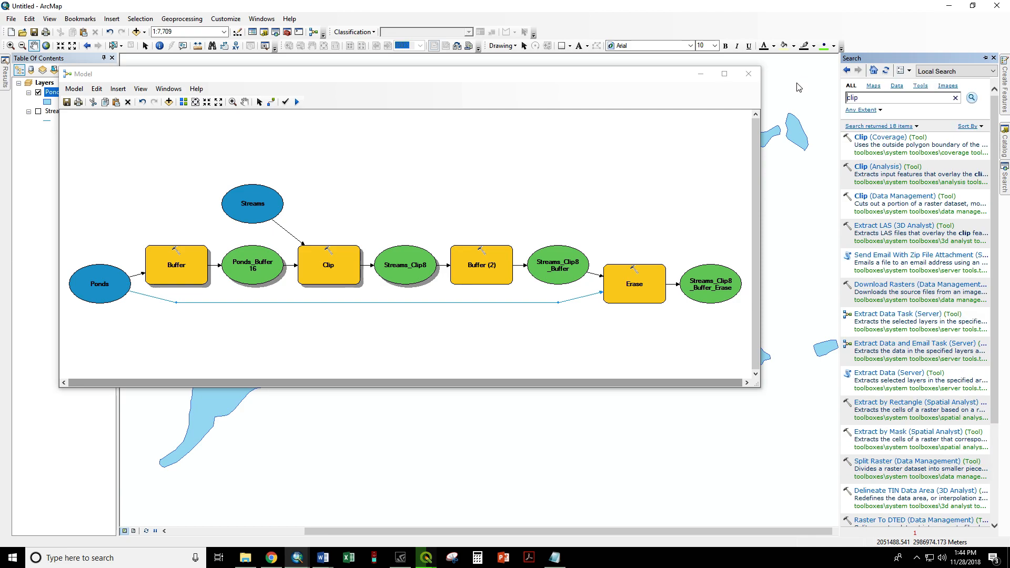
drag(887, 167, 686, 174)
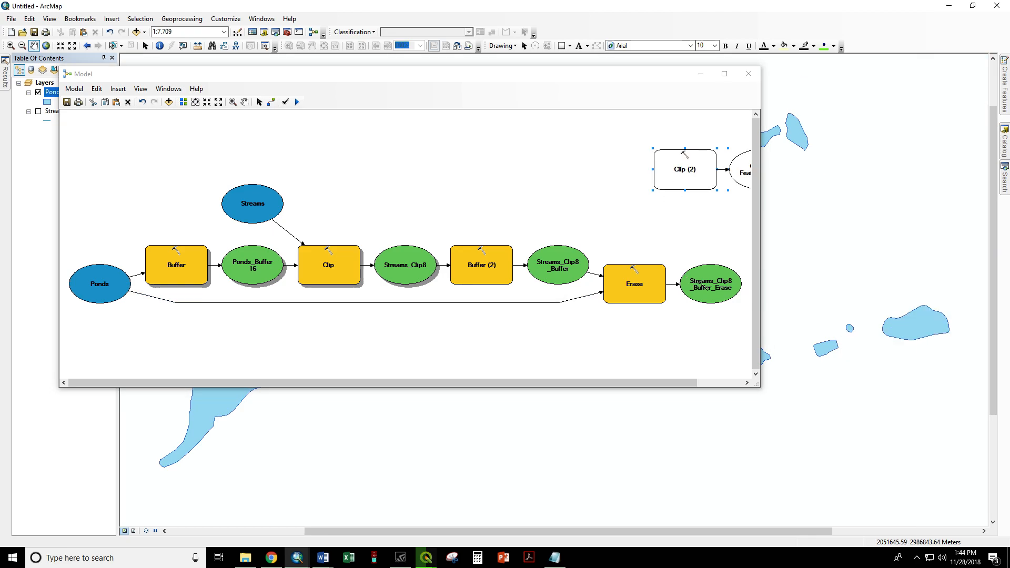
Step: Connect the Erase output to the second Clip as input features and the ponds buffer as clip features, and auto-arrange the full model
drag(710, 289, 686, 176)
click(702, 179)
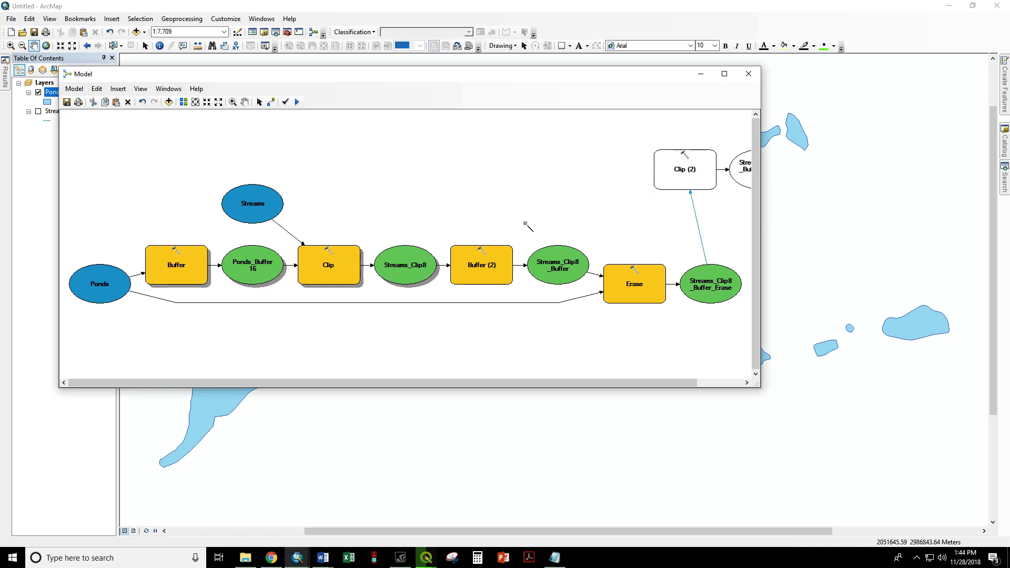
drag(264, 254, 679, 167)
click(693, 185)
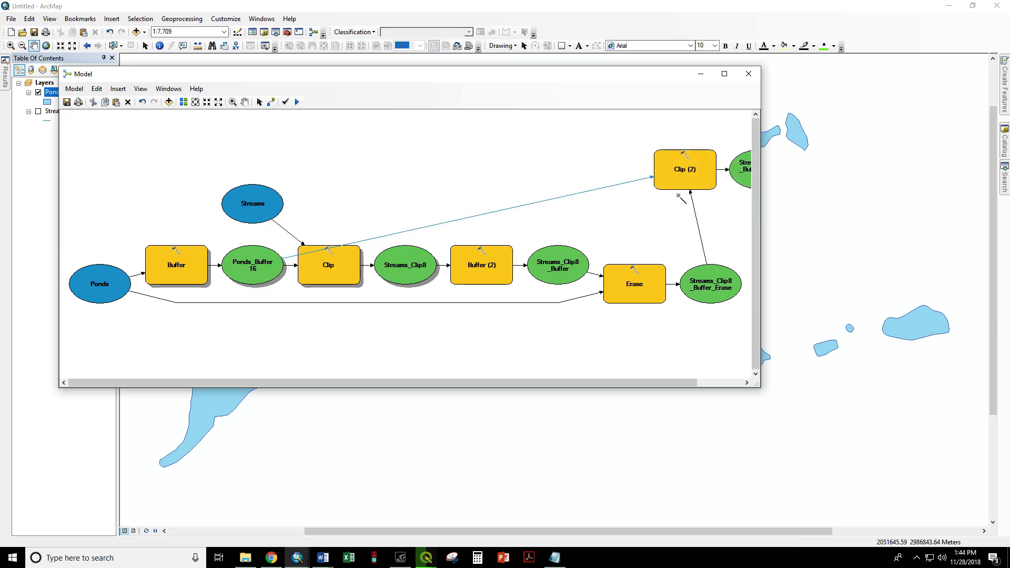
click(183, 101)
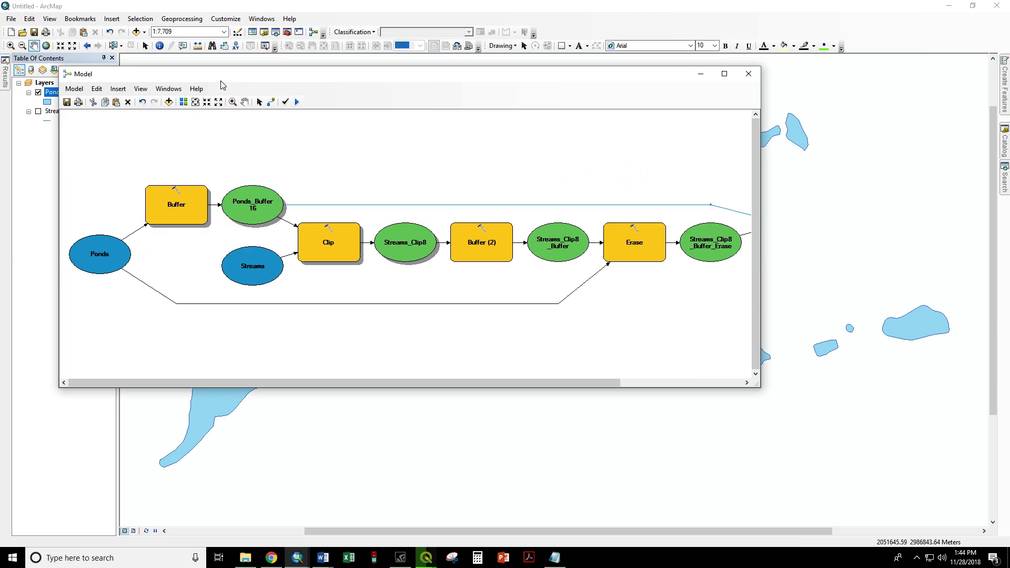
click(195, 102)
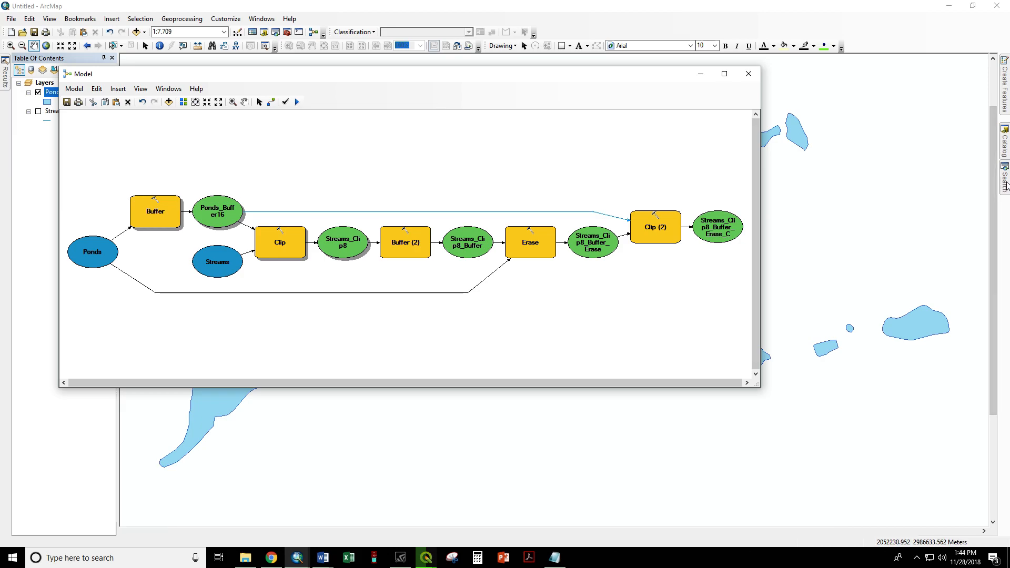
Step: Add the Create Random Points (Data Management) tool to the model and connect the second Clip's output as its constraining feature class
click(1004, 184)
text(create random points)
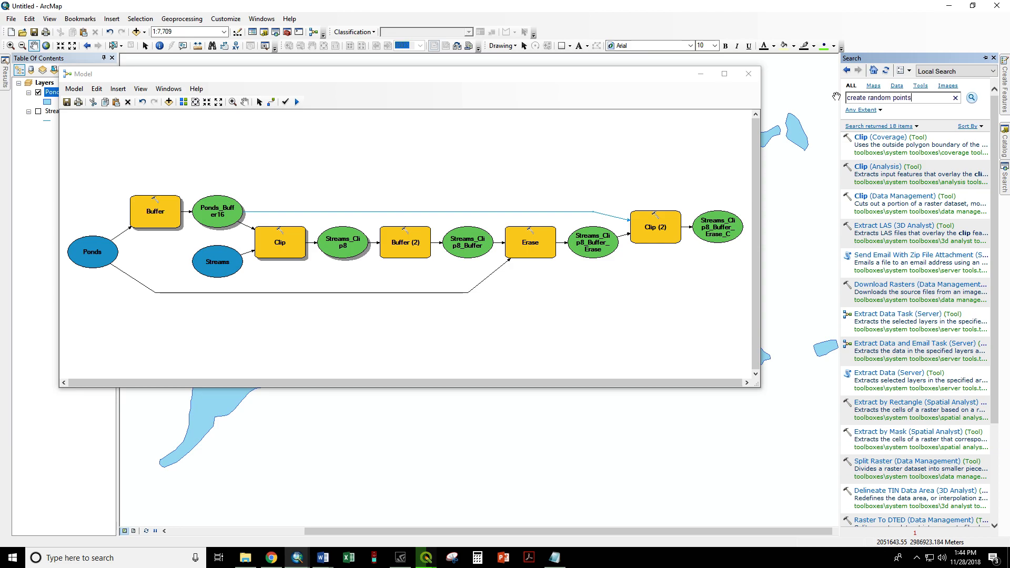
key(Return)
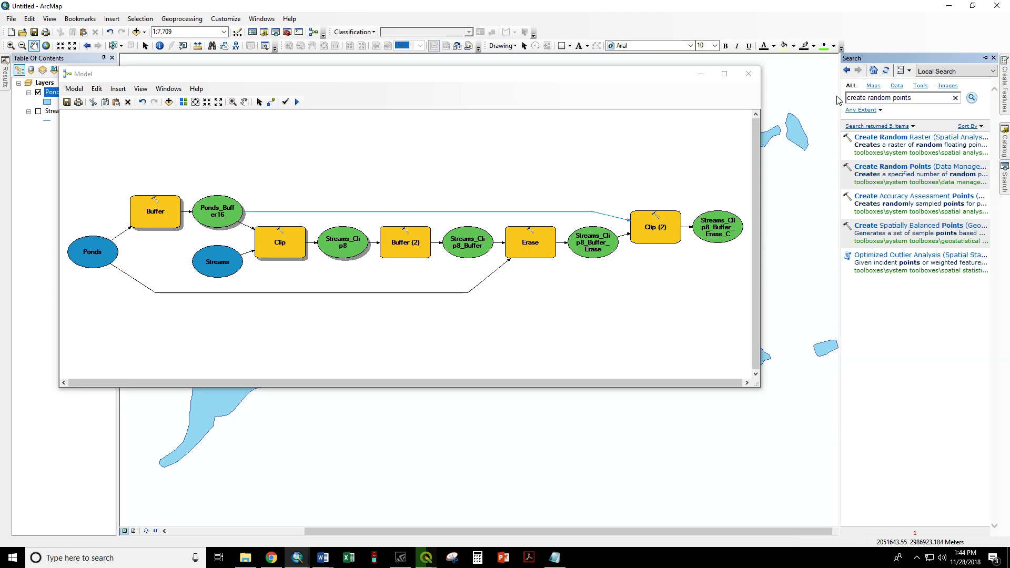
drag(888, 168, 611, 311)
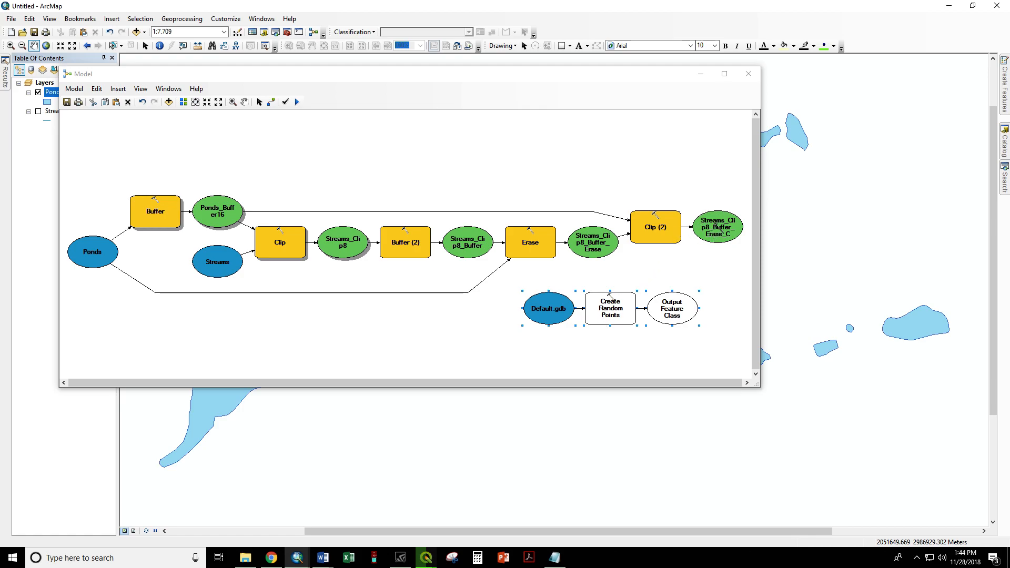
drag(710, 230, 607, 311)
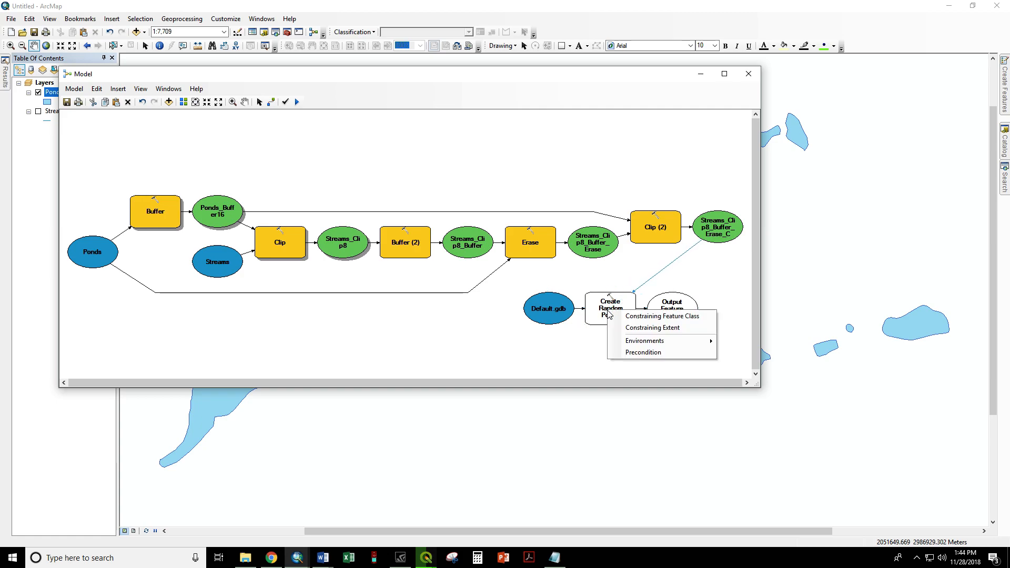
click(628, 319)
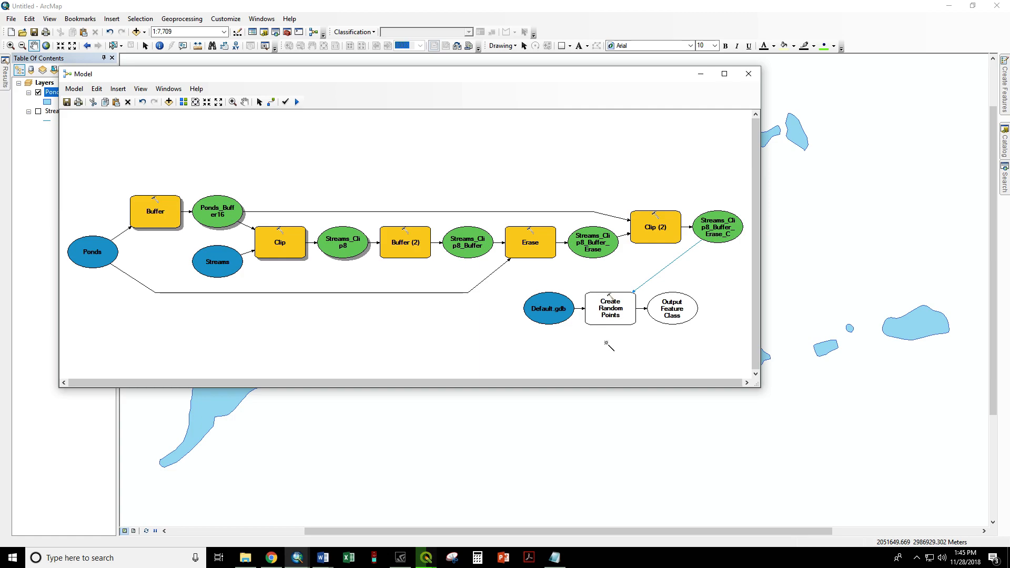
Step: Configure Create Random Points with output feature class SamplingPoints30 and 30 points, and auto-arrange the model to fit its window
double_click(614, 314)
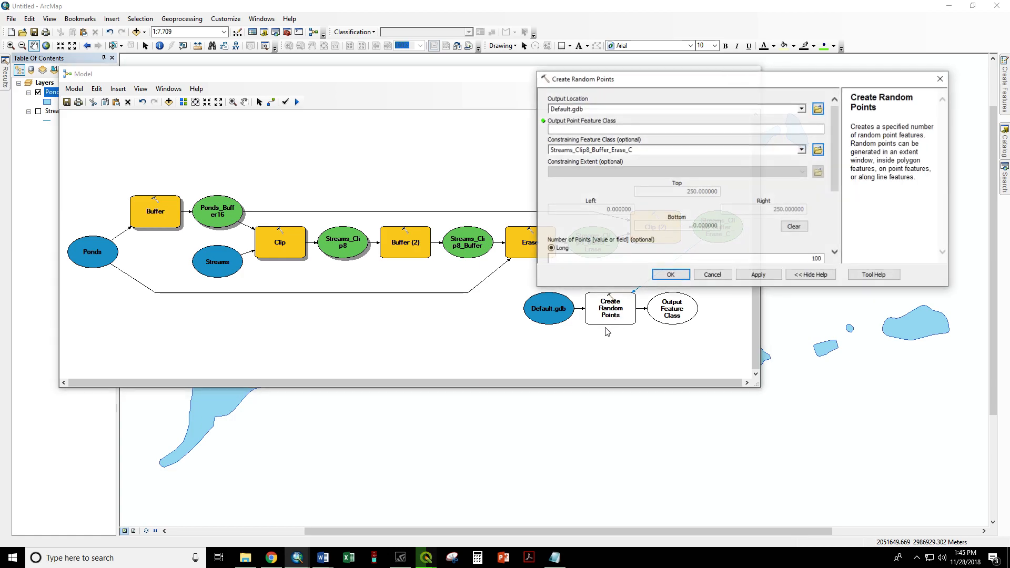
click(724, 129)
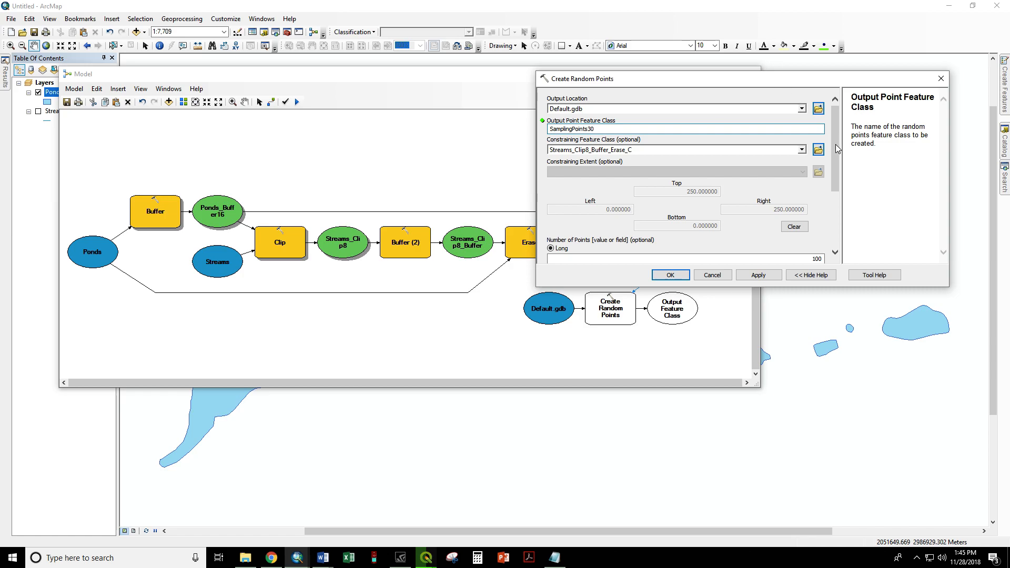
scroll(828, 224, down, 1)
click(822, 248)
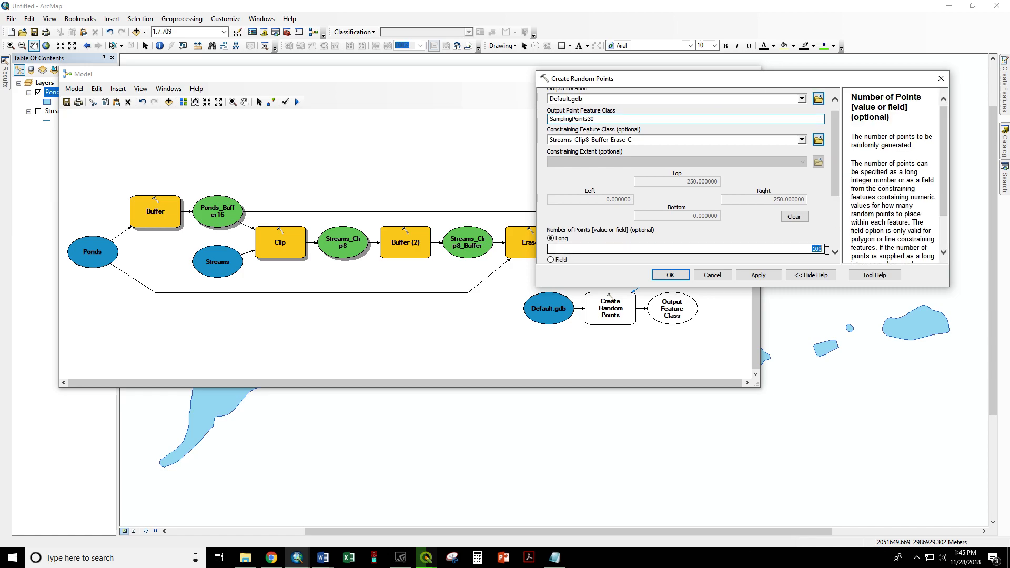
text(30)
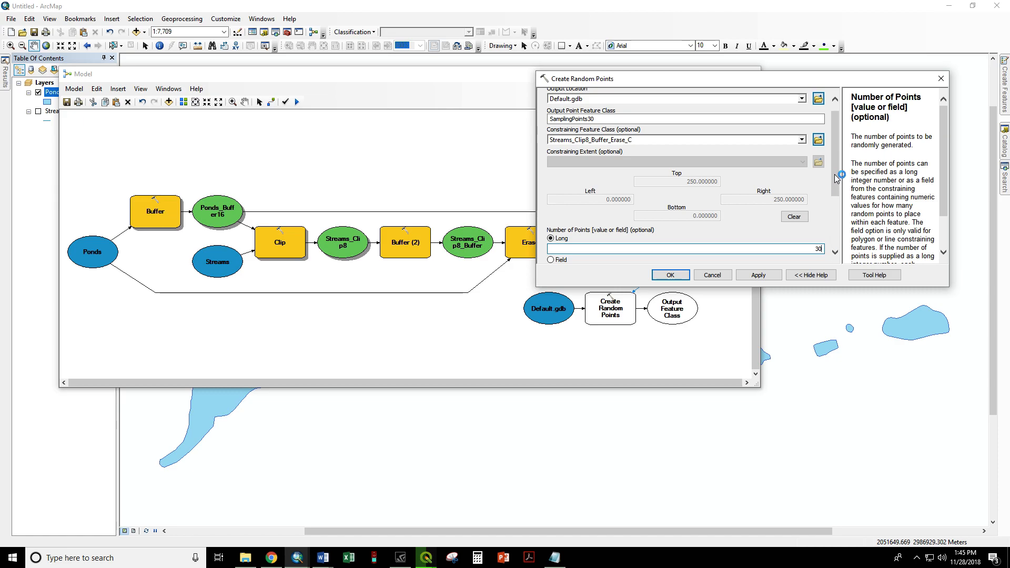
scroll(836, 178, down, 2)
scroll(836, 179, up, 3)
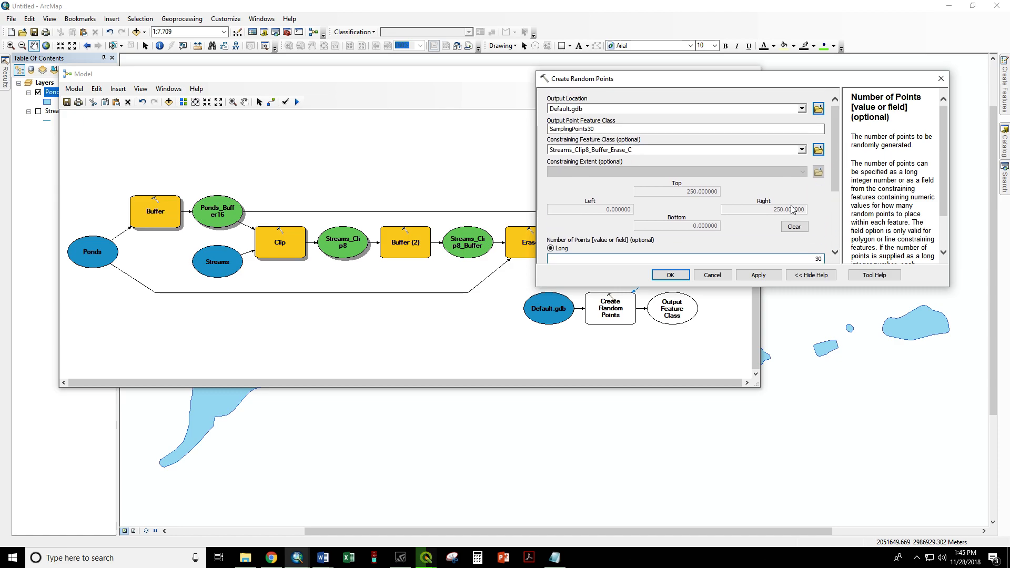
click(671, 275)
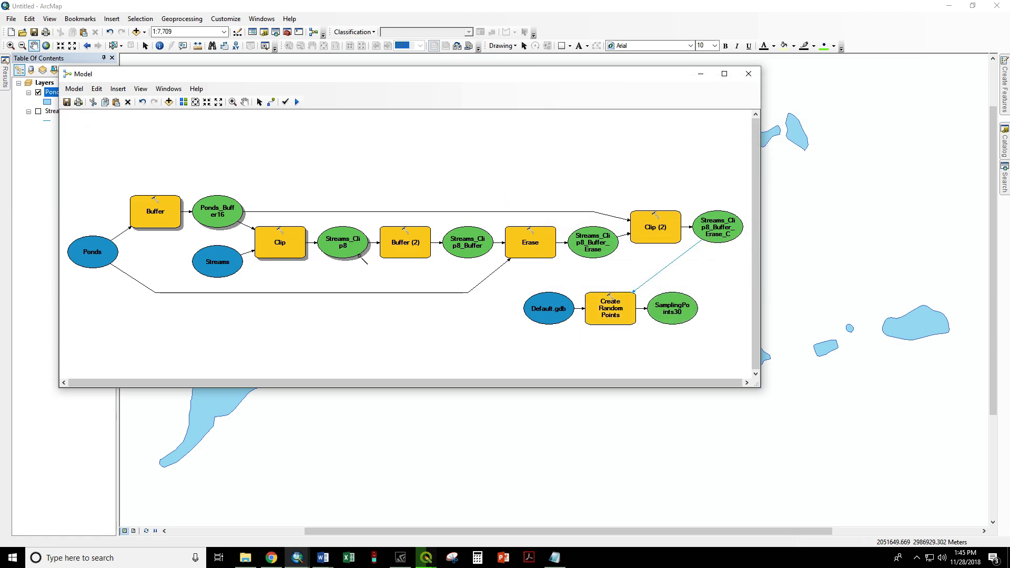
click(183, 102)
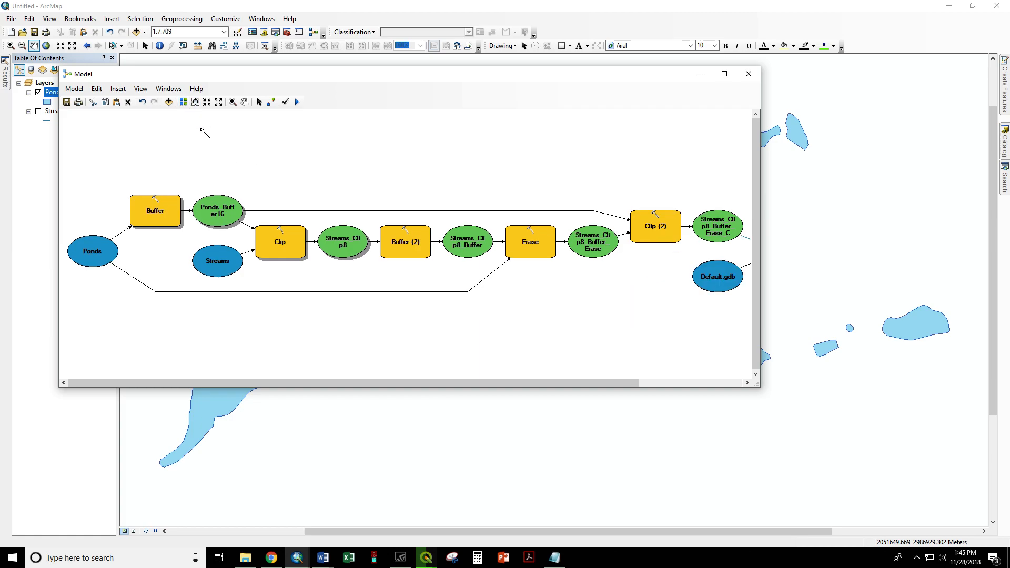
click(195, 102)
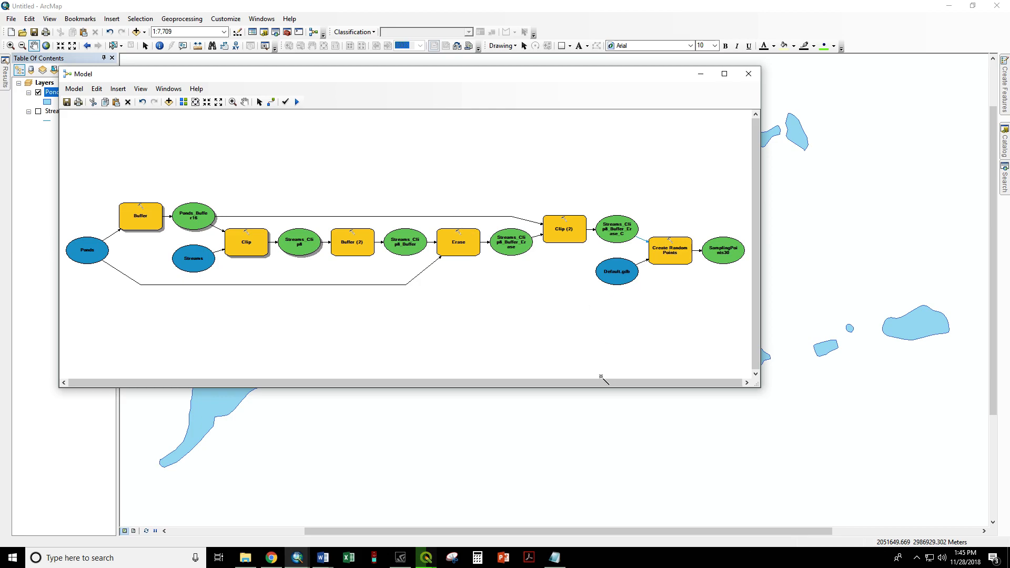
Step: Shorten the model window so the whole diagram still shows, and move it up to uncover the ponds on the map
drag(590, 388, 600, 230)
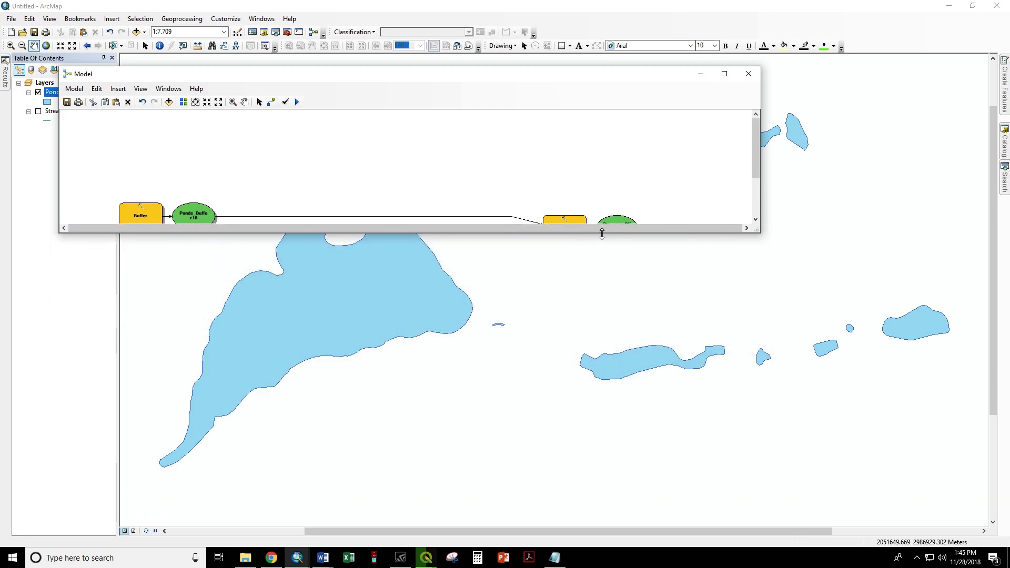
drag(757, 142, 755, 169)
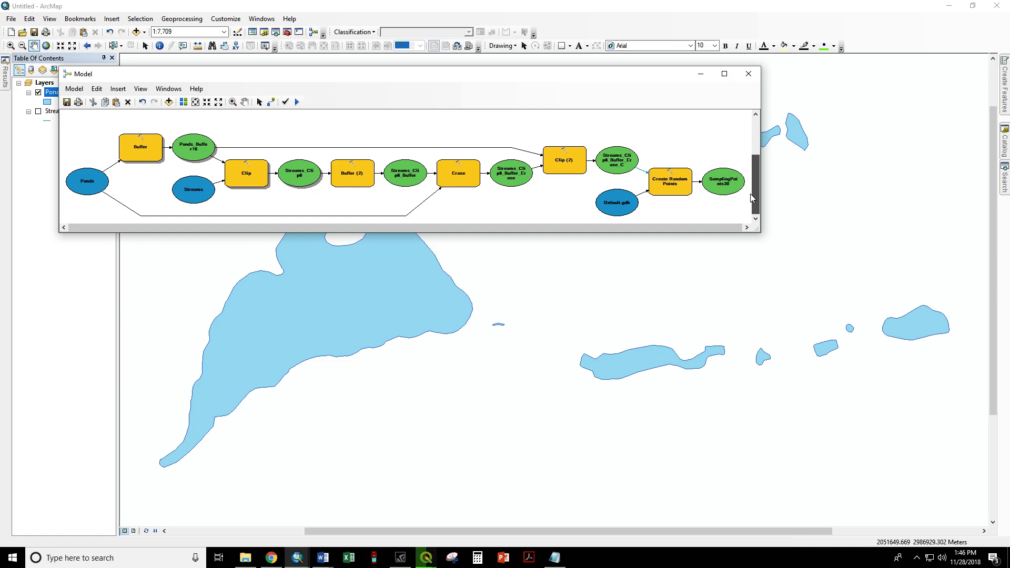
drag(619, 79, 633, 58)
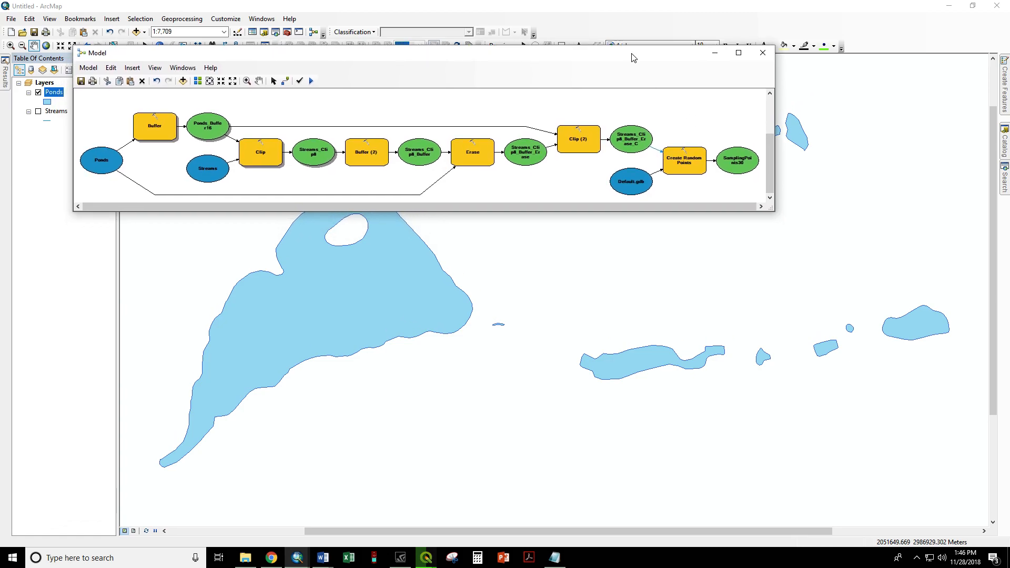
Step: Set the second Clip's output and the SamplingPoints30 output to be added to the display
right_click(619, 137)
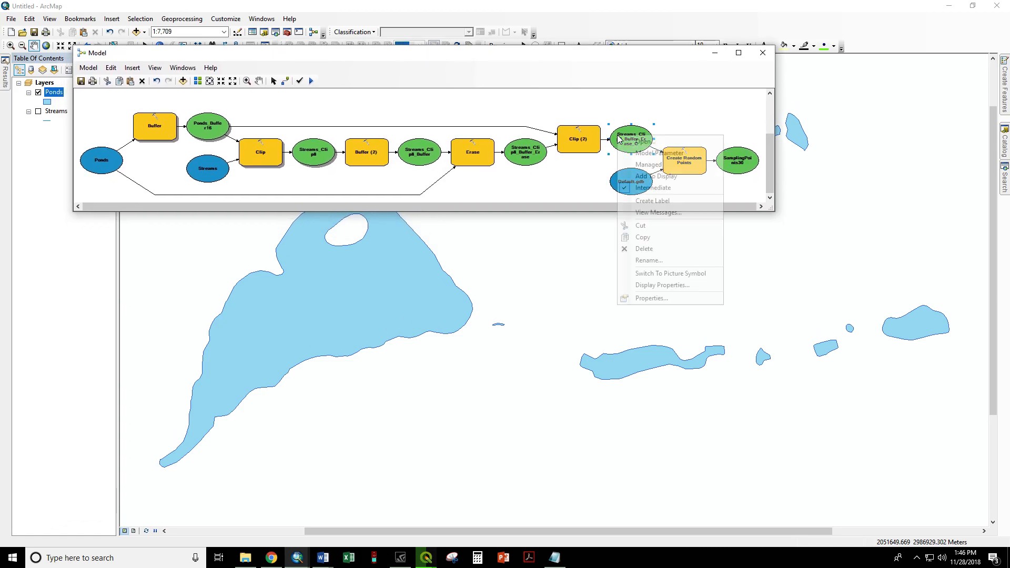
click(645, 176)
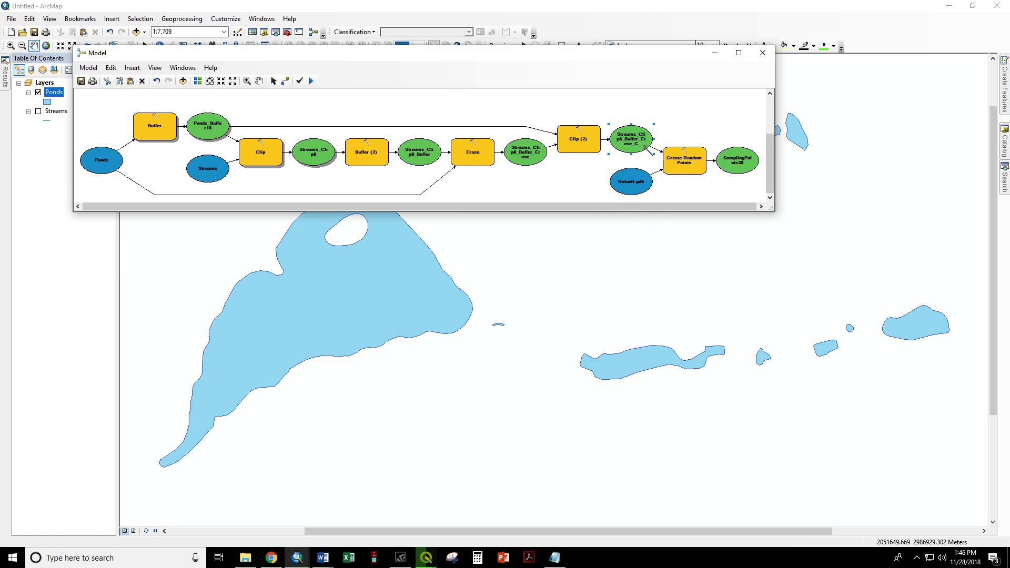
right_click(731, 157)
click(755, 198)
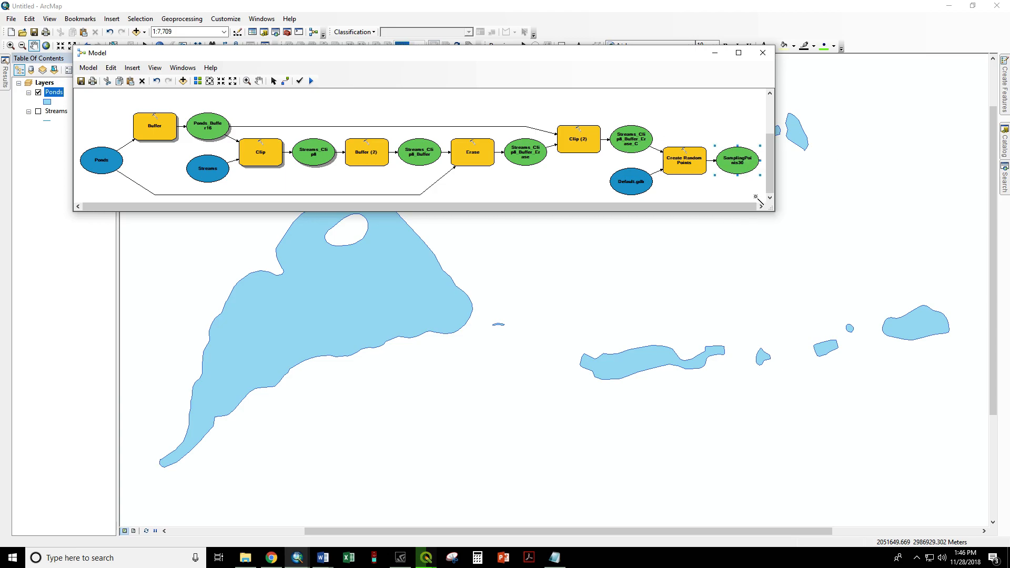
Step: Run the model to generate the 30 sampling points and dismiss the run report
click(311, 81)
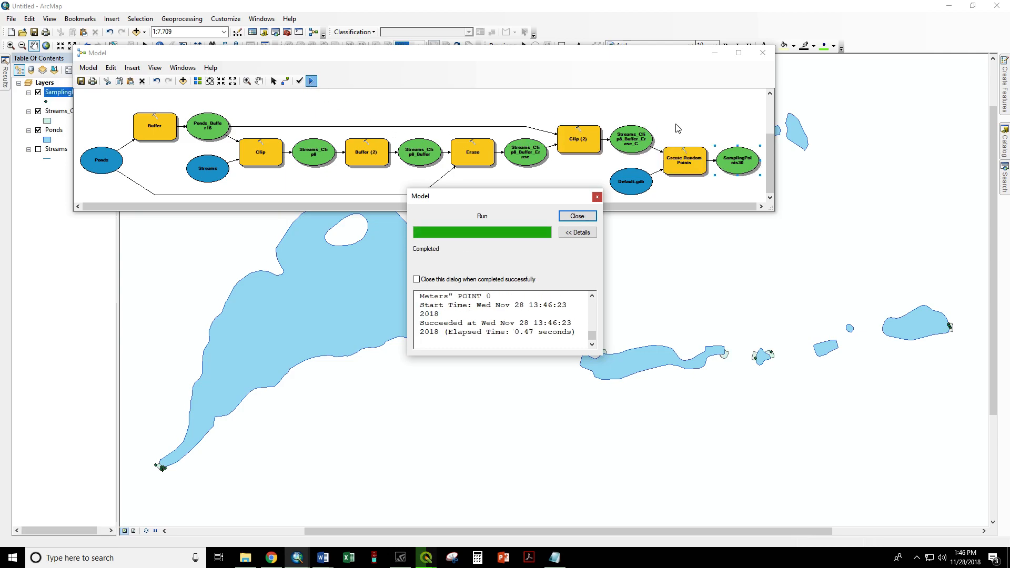
click(577, 216)
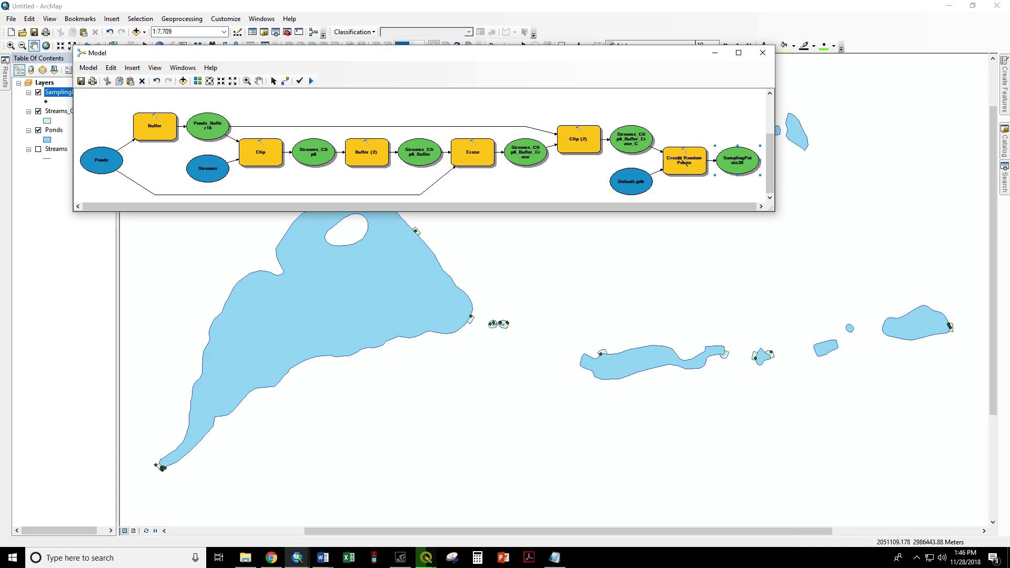
Step: Set Create Random Points to 40 points and name its output feature class SamplingPoints40
double_click(687, 158)
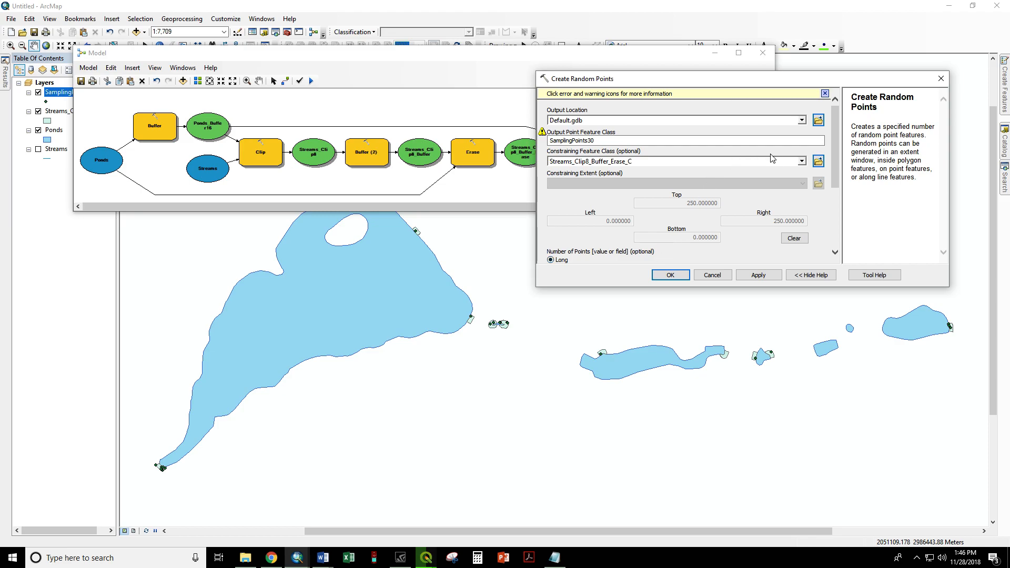
drag(836, 137, 834, 165)
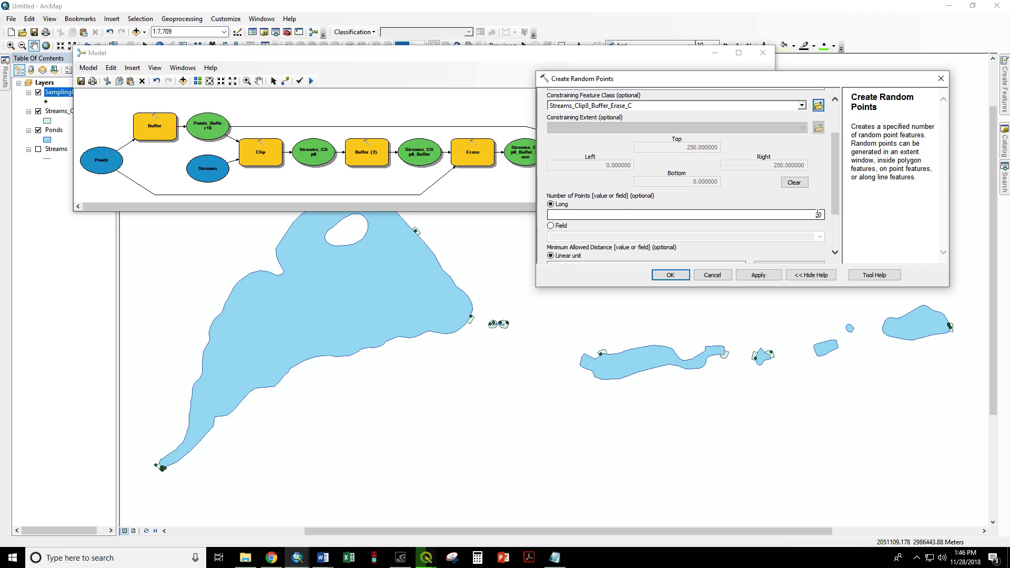
double_click(818, 214)
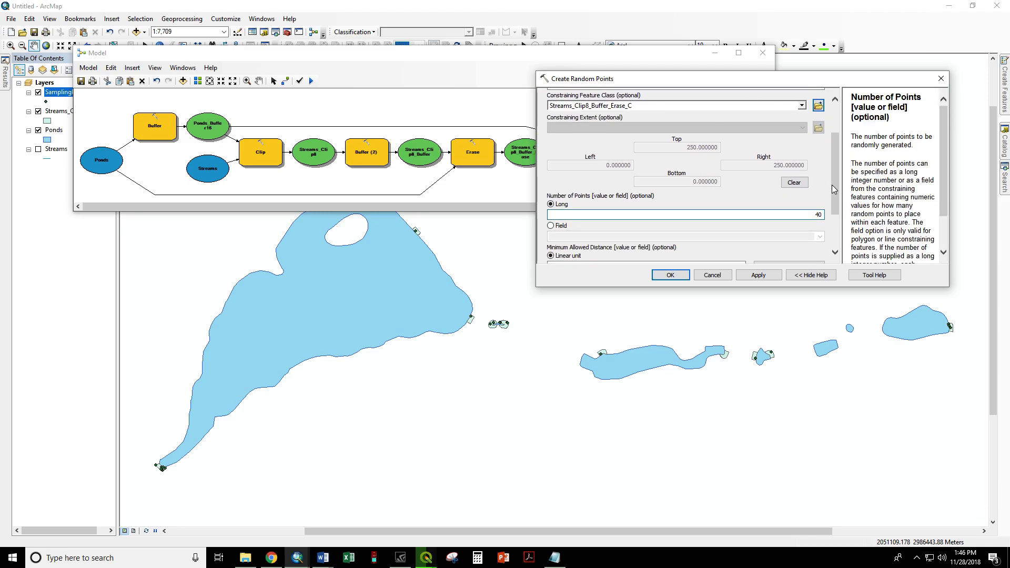
scroll(834, 181, up, 5)
click(589, 130)
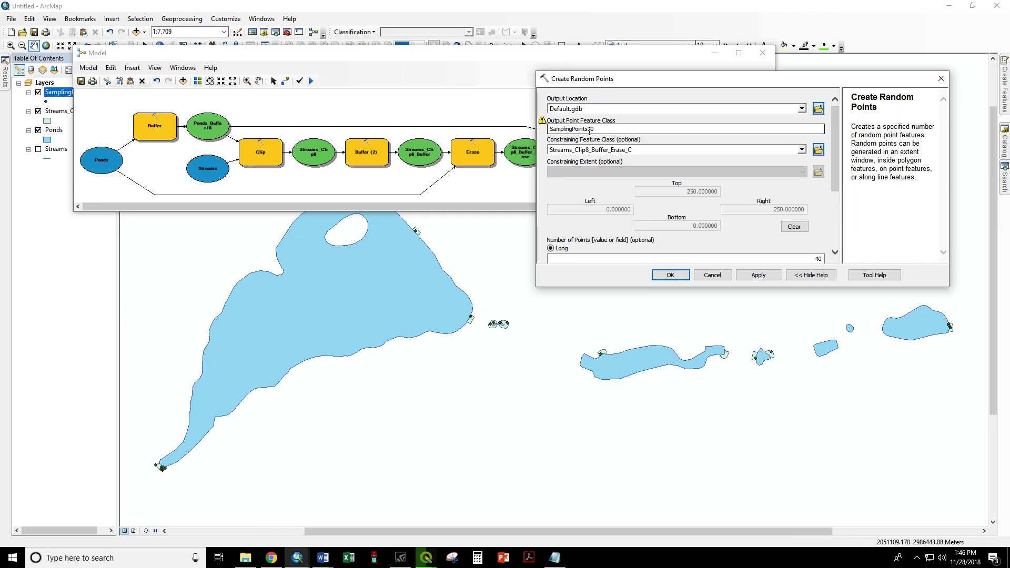
drag(594, 129, 587, 129)
text(40)
click(670, 274)
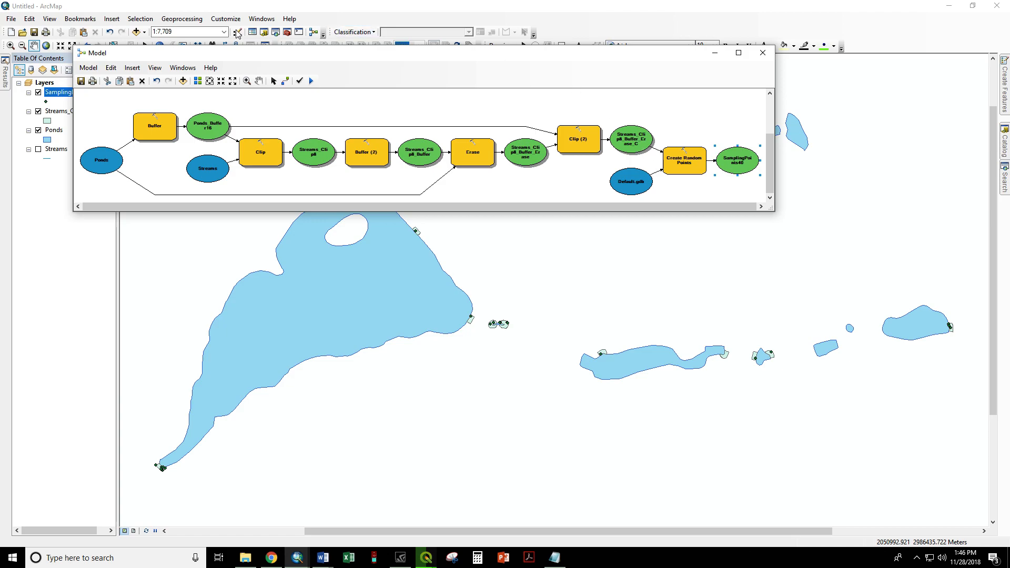
Step: Run the entire model with the 40-point setting and dismiss the run report
click(89, 67)
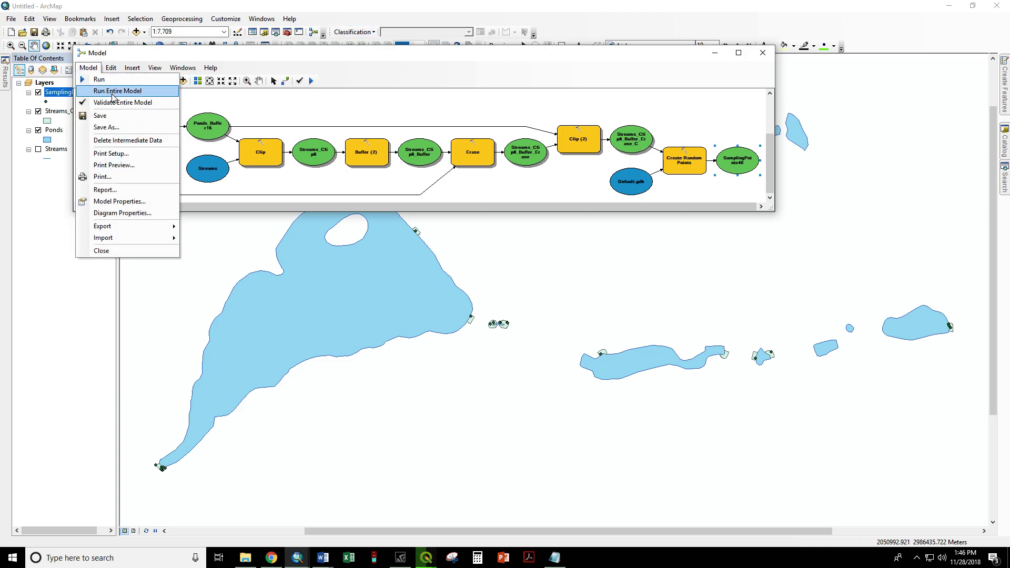
click(113, 92)
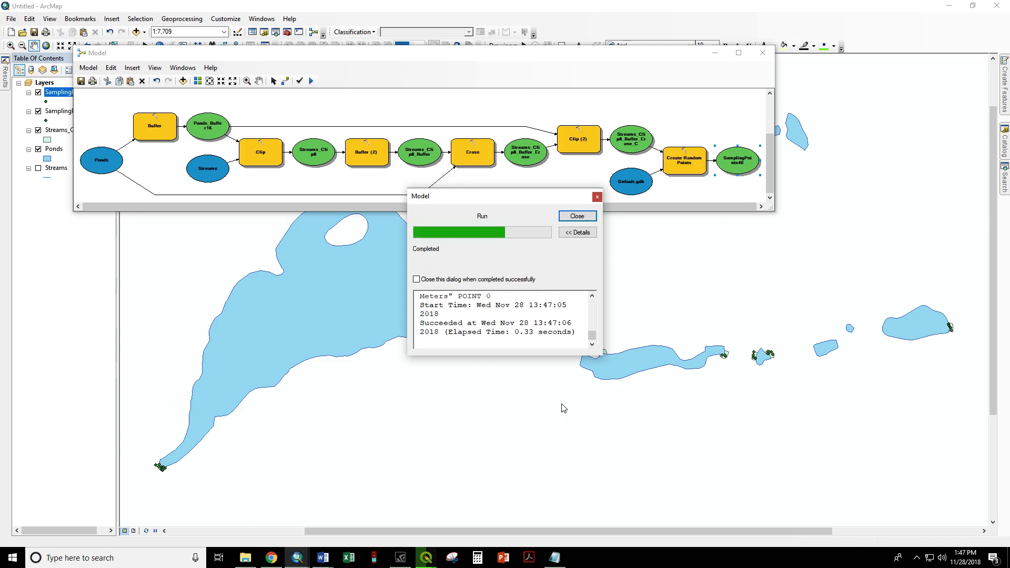
click(568, 215)
Step: Hide the older sampling points layer, and remove both sampling points layers from the map
click(38, 111)
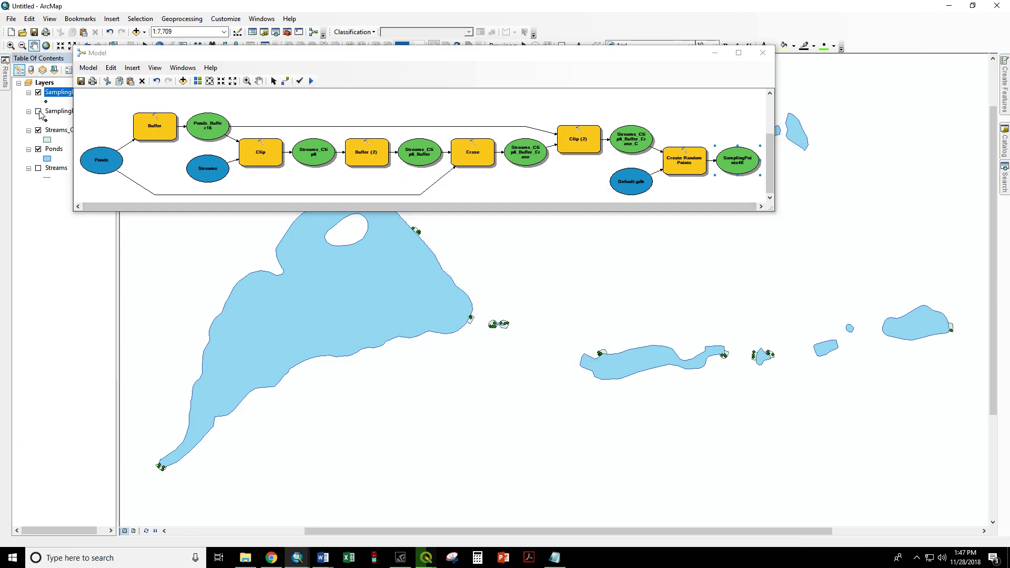
right_click(64, 95)
click(90, 110)
right_click(58, 93)
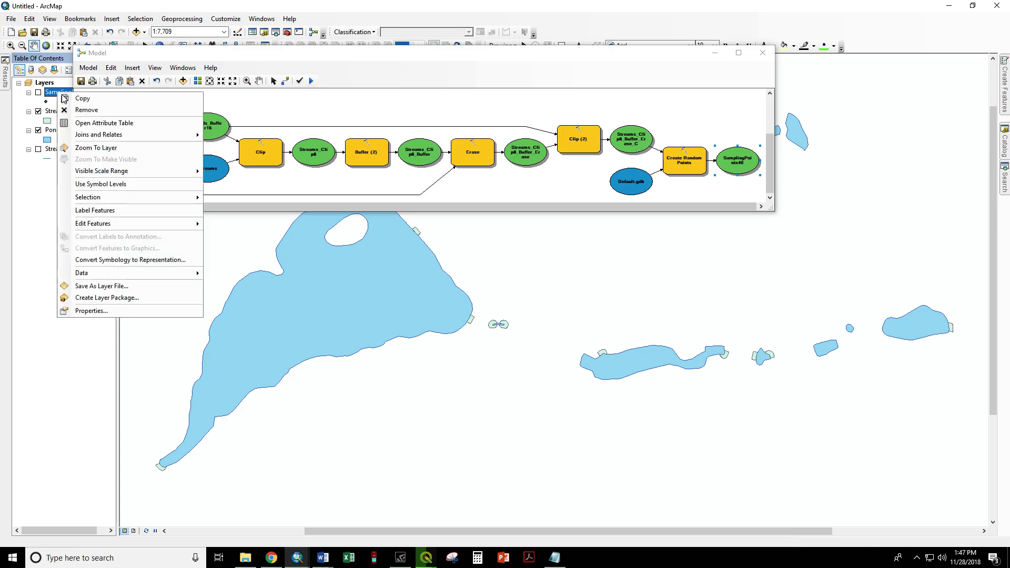
click(79, 111)
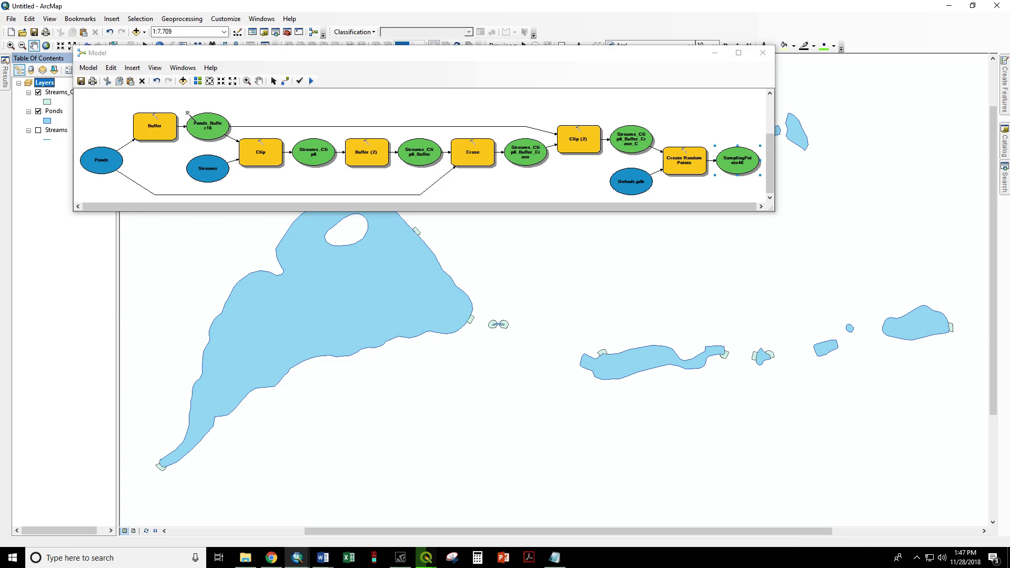
Step: Set the buffer distance of the Ponds Buffer tool to 100 feet
double_click(149, 124)
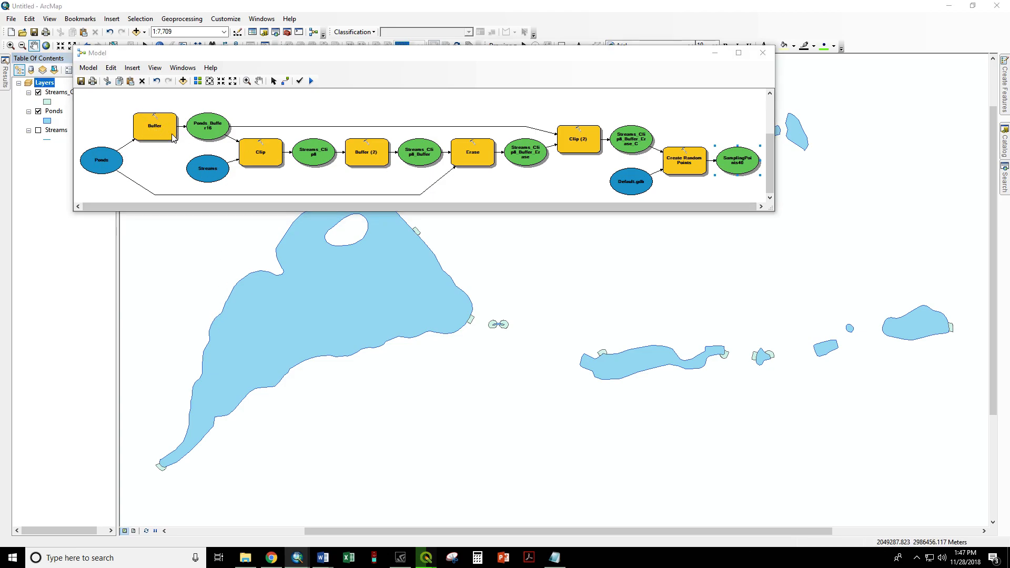
click(722, 175)
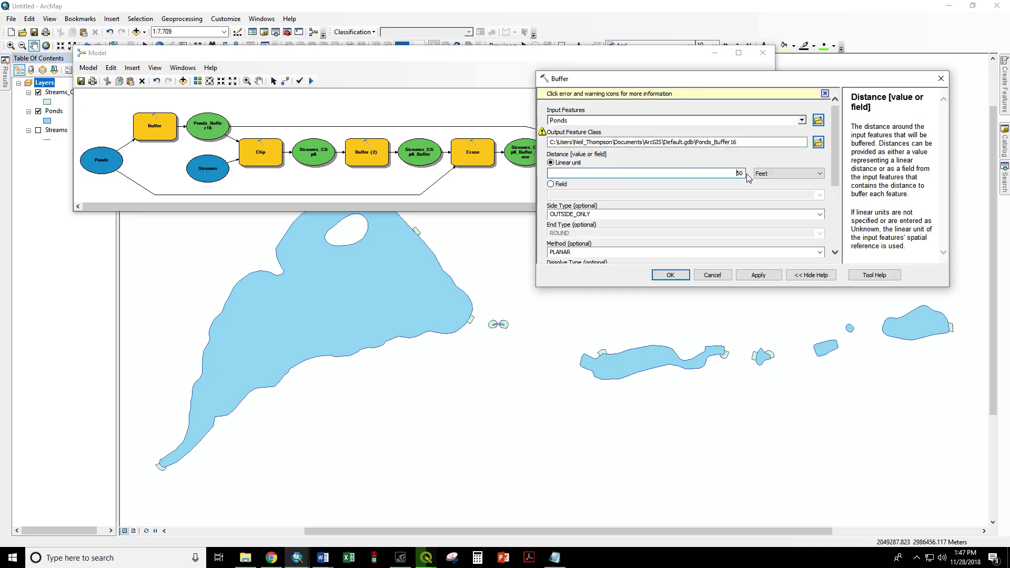
double_click(739, 174)
text(1)
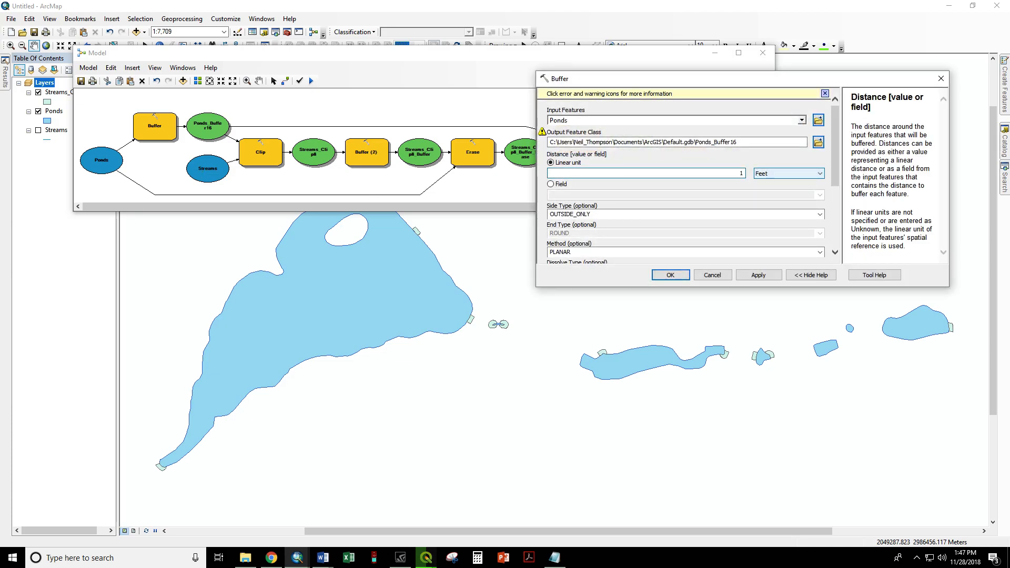
text(00)
click(670, 274)
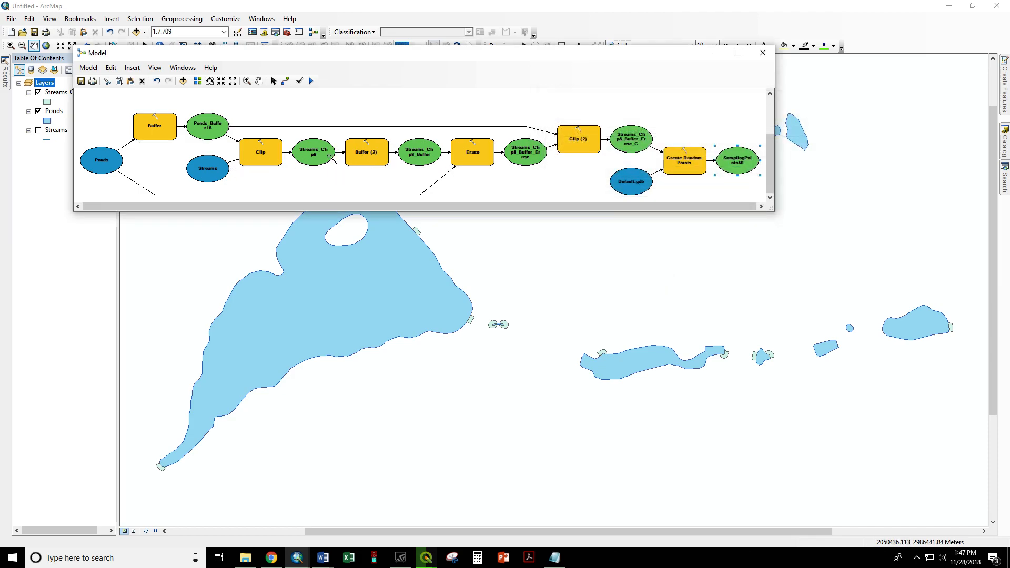
Step: Set the Buffer (2) distance for the clipped streams to 100 feet and rerun the entire model
double_click(364, 155)
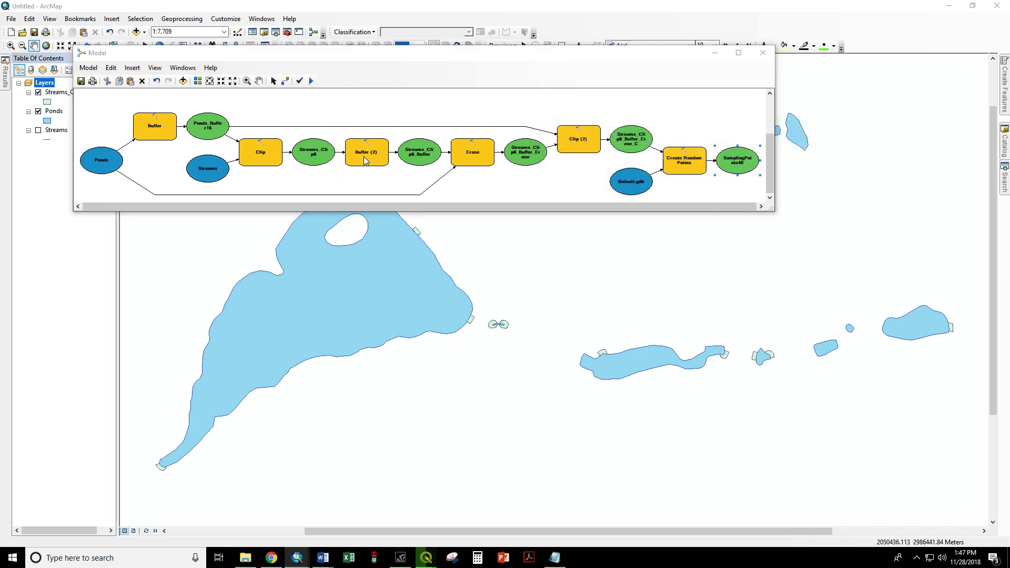
drag(687, 170, 792, 172)
text(100)
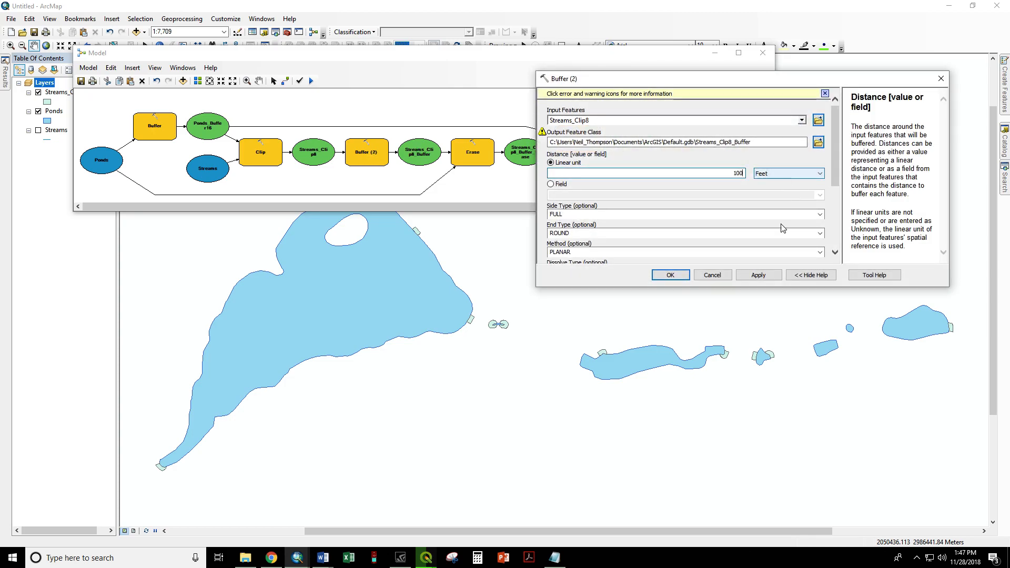
click(670, 275)
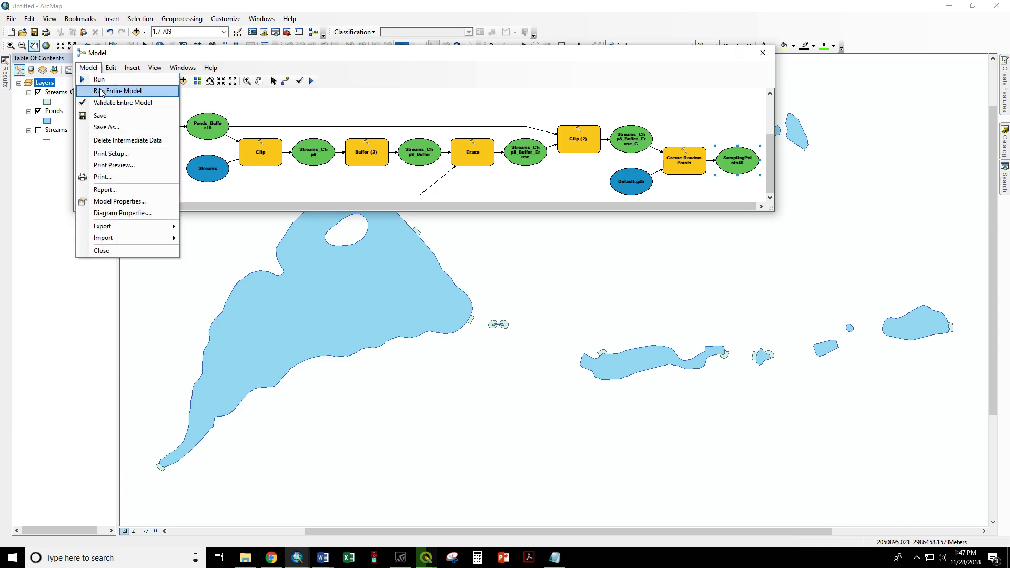
click(108, 91)
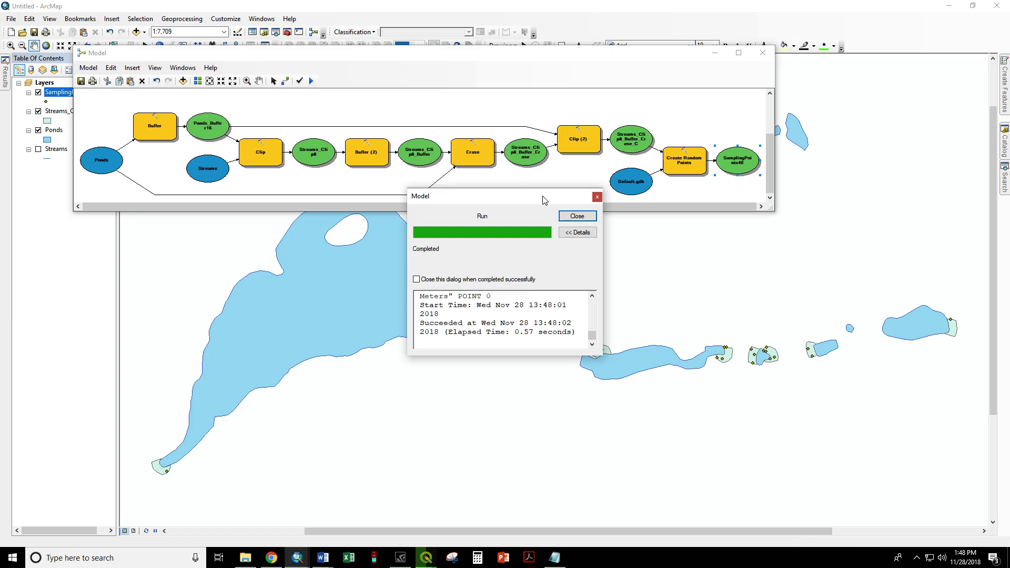
click(569, 215)
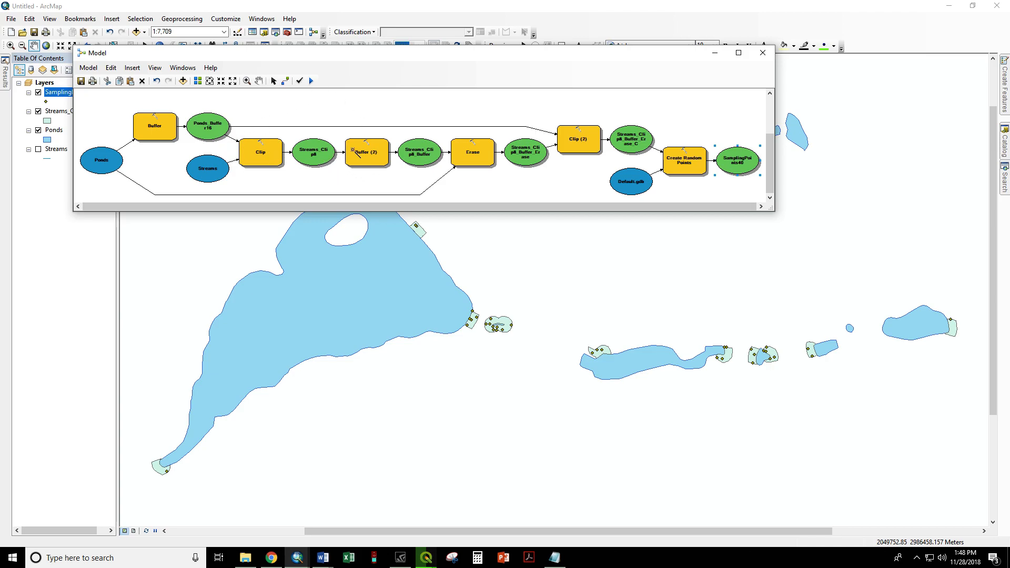
Step: Set the Buffer (2) distance for the clipped streams to 75 feet and rerun the entire model
double_click(370, 154)
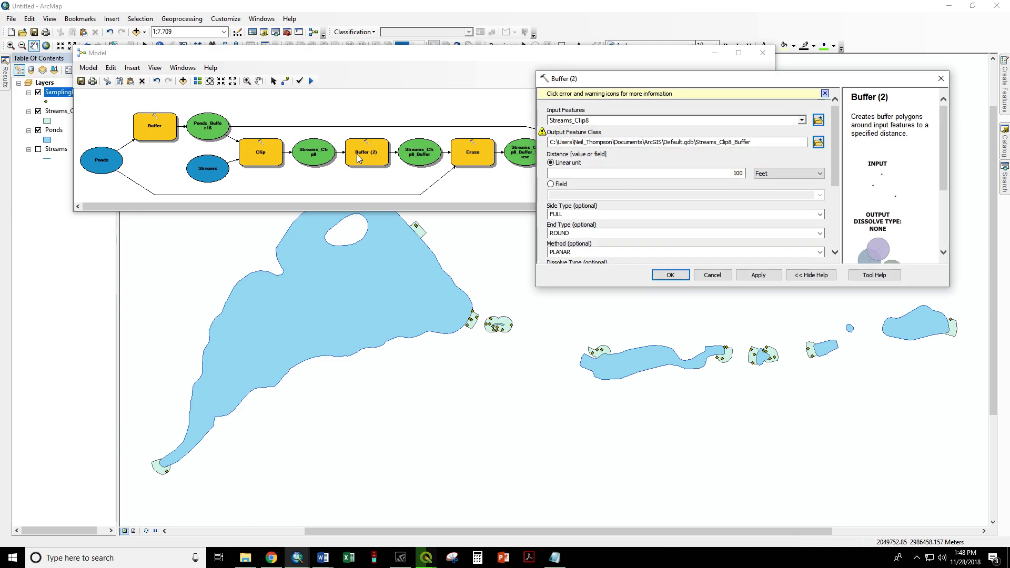
text(75)
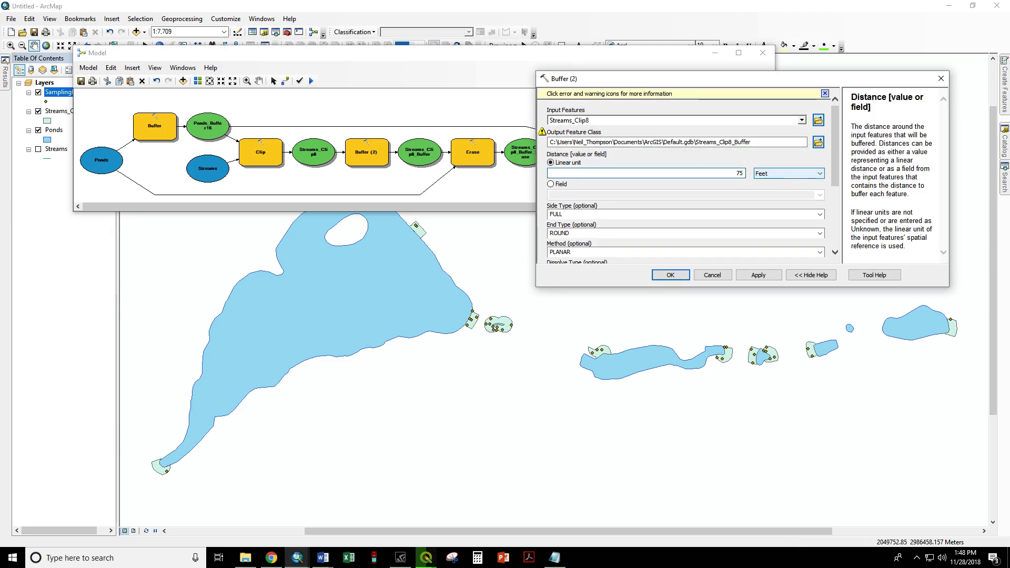
click(671, 275)
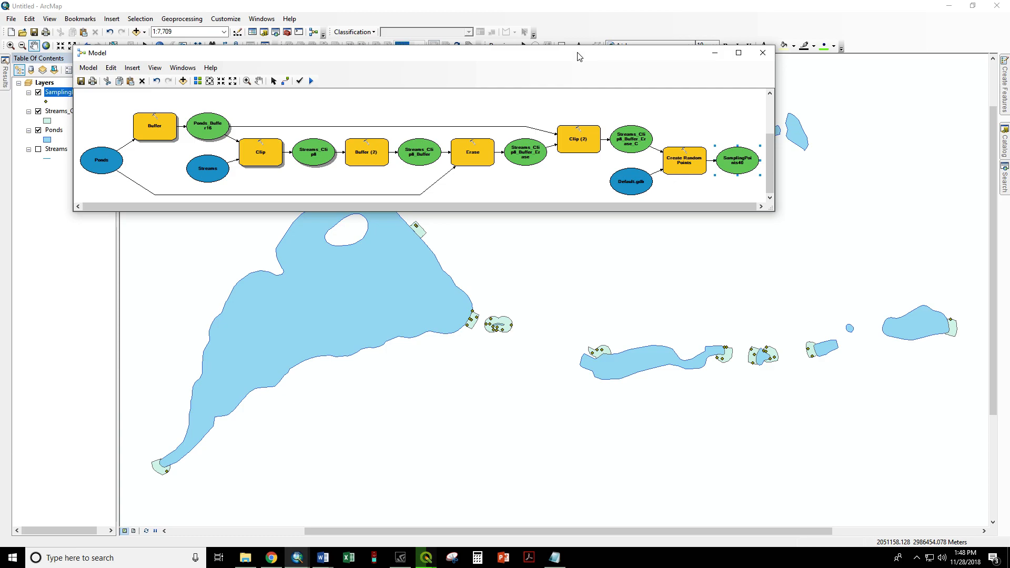
click(88, 68)
click(110, 93)
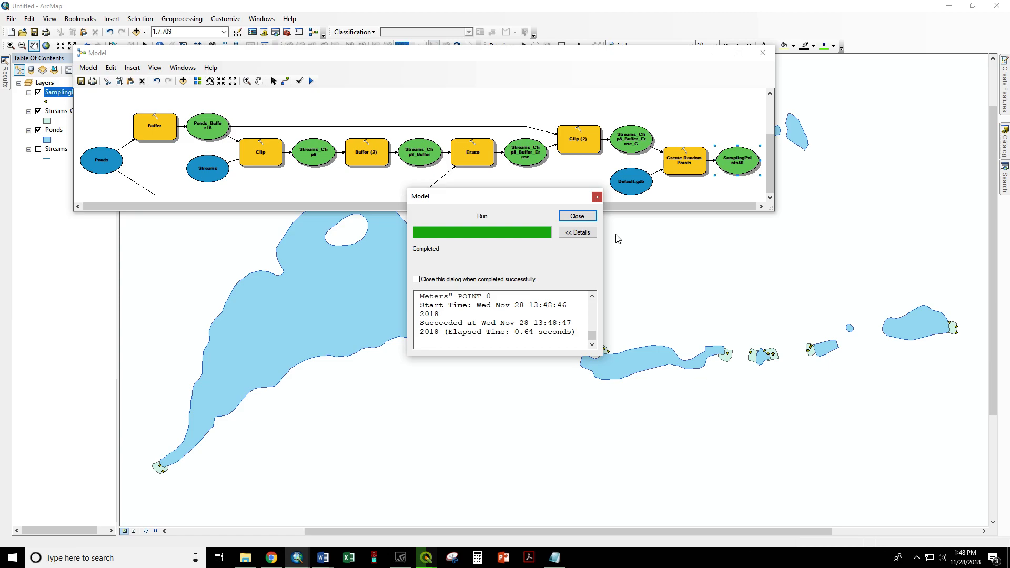
click(577, 216)
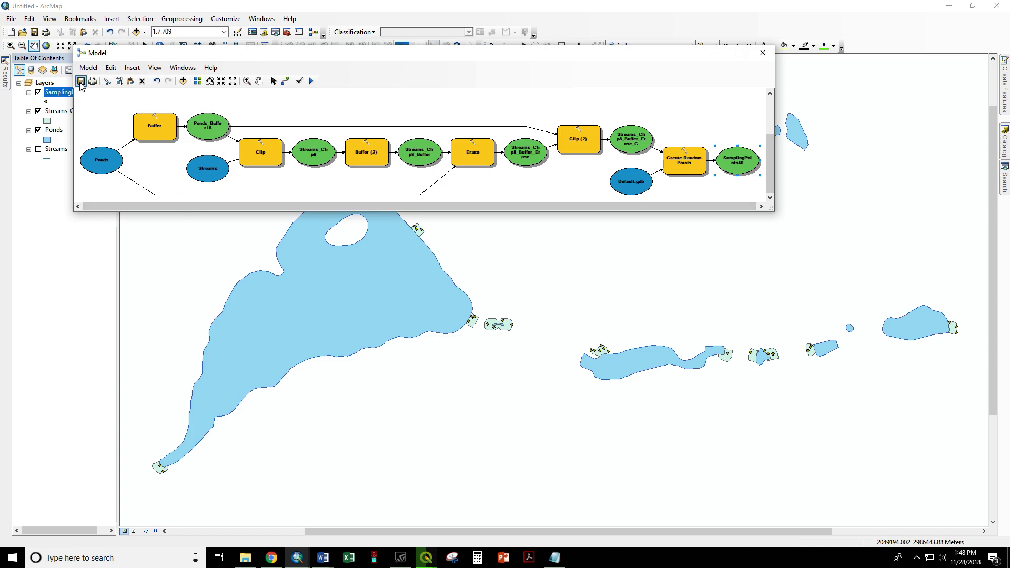
Step: Save the model and close its window
click(247, 81)
click(762, 53)
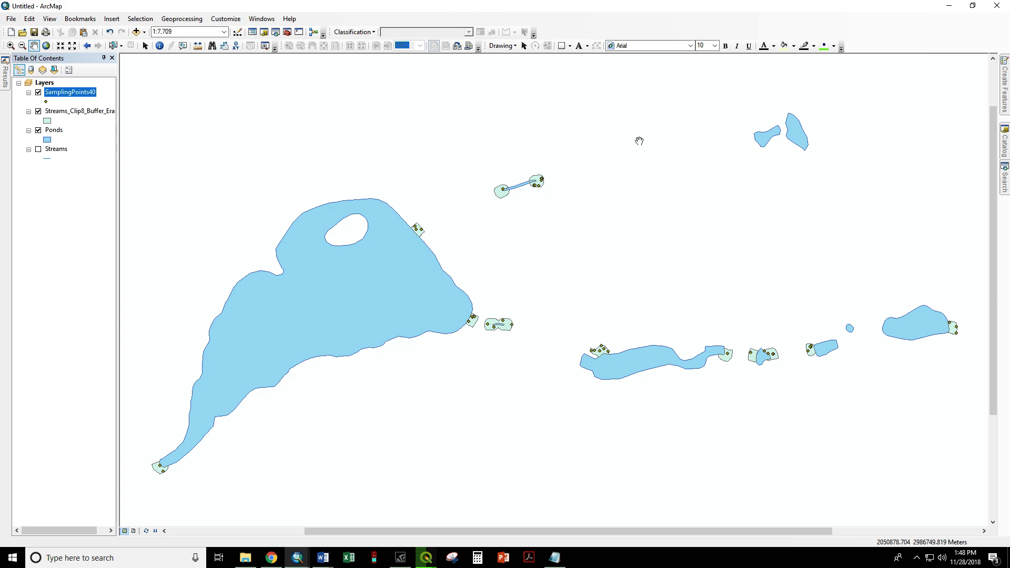
Step: Reopen the saved model for editing from Toolbox.tbx in the catalog's Discard folder
click(1004, 150)
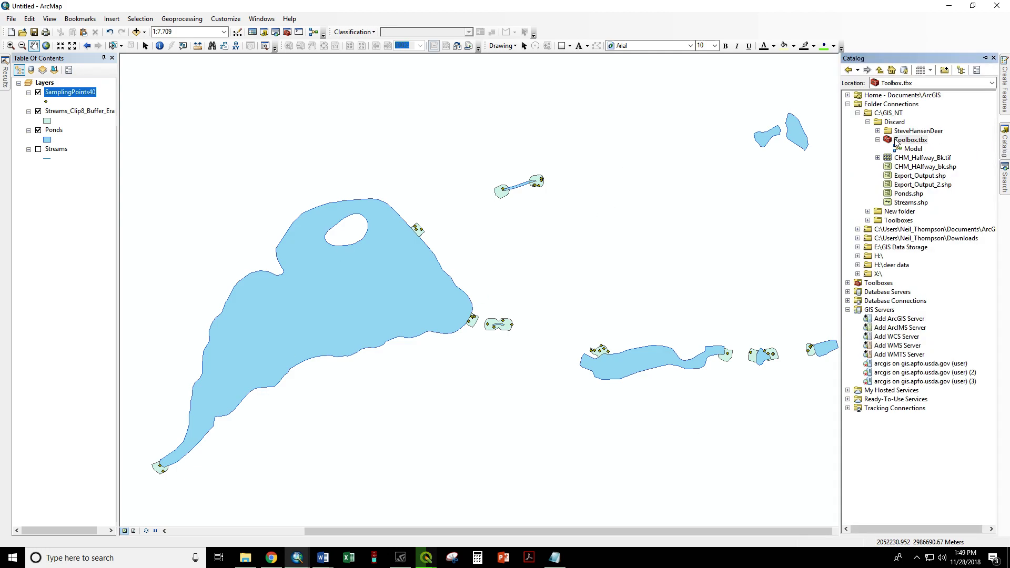
click(911, 150)
right_click(912, 151)
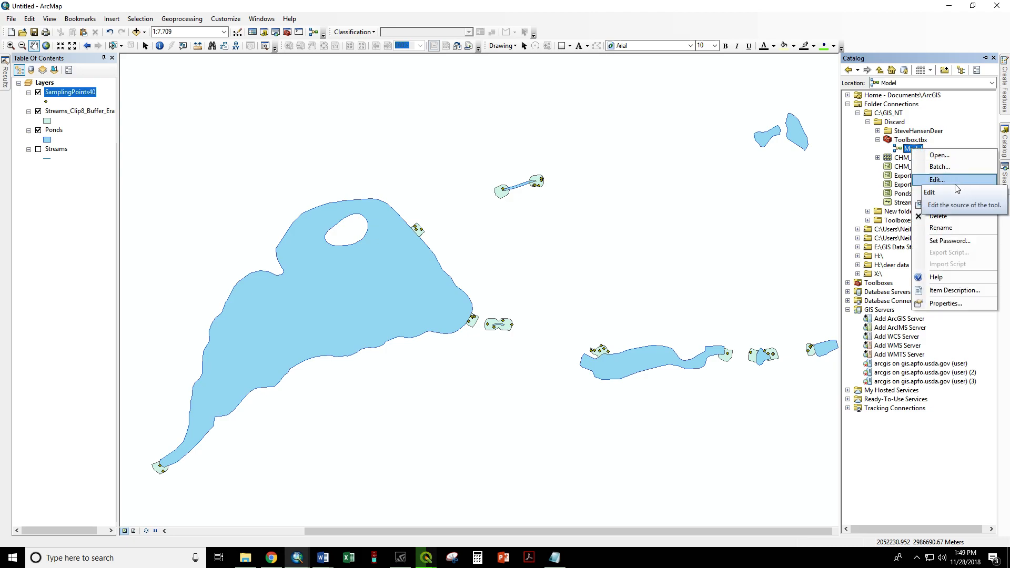
click(942, 183)
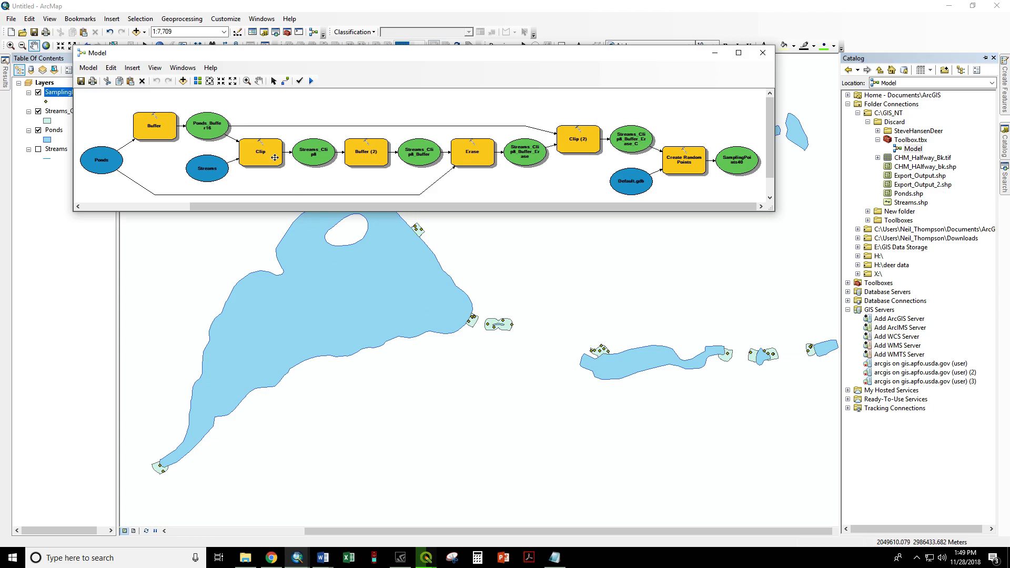
Step: Set the Ponds Buffer distance to 75 feet, rerun the entire model and dismiss the run report
double_click(159, 127)
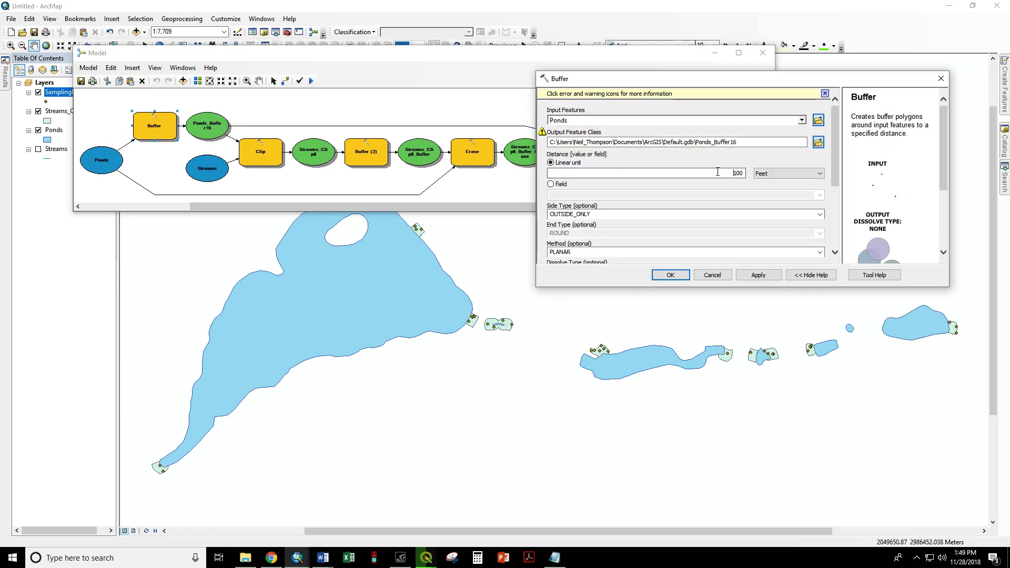
drag(716, 172, 755, 173)
text(75)
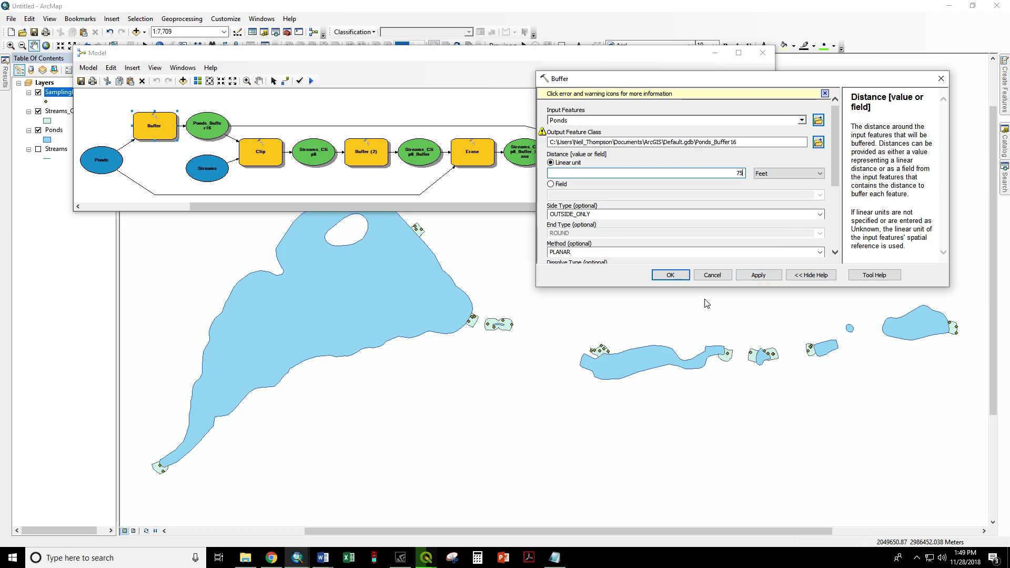
click(670, 274)
click(89, 68)
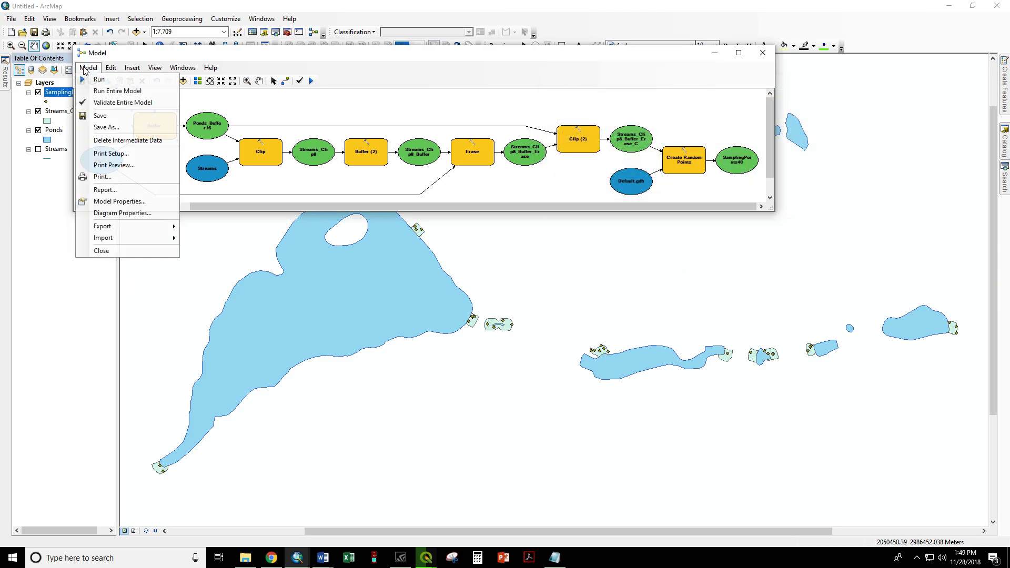
click(118, 91)
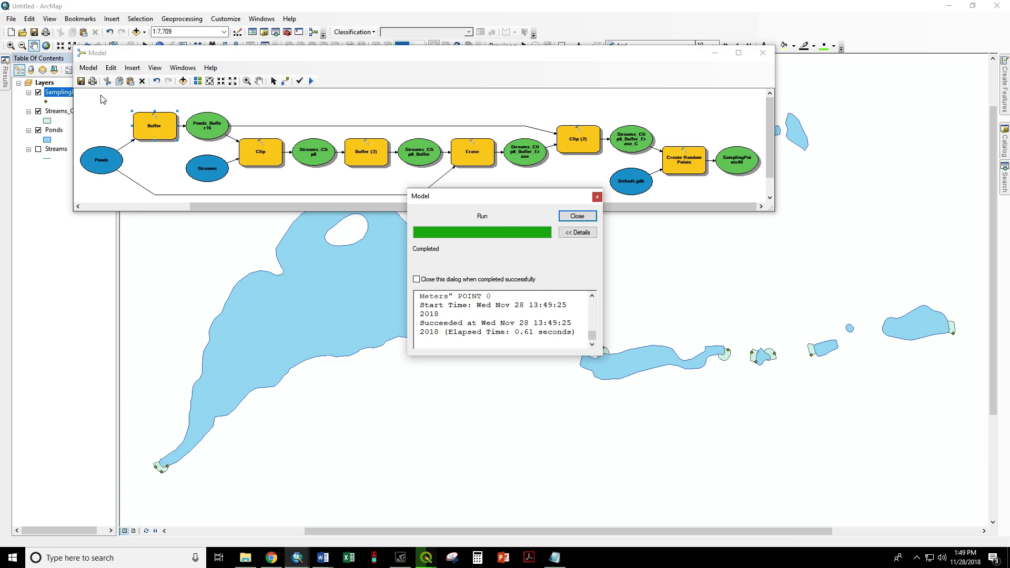
click(575, 217)
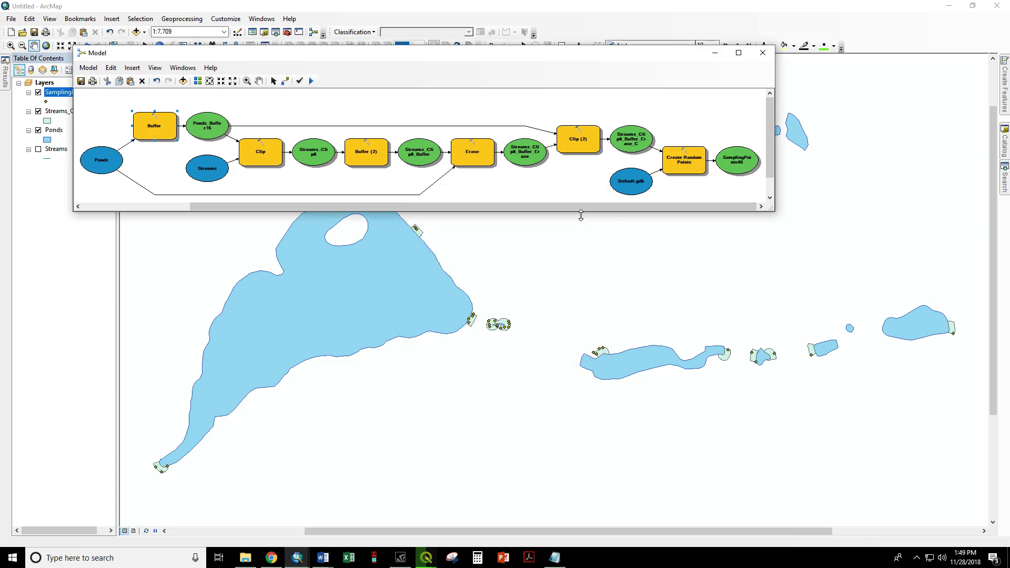